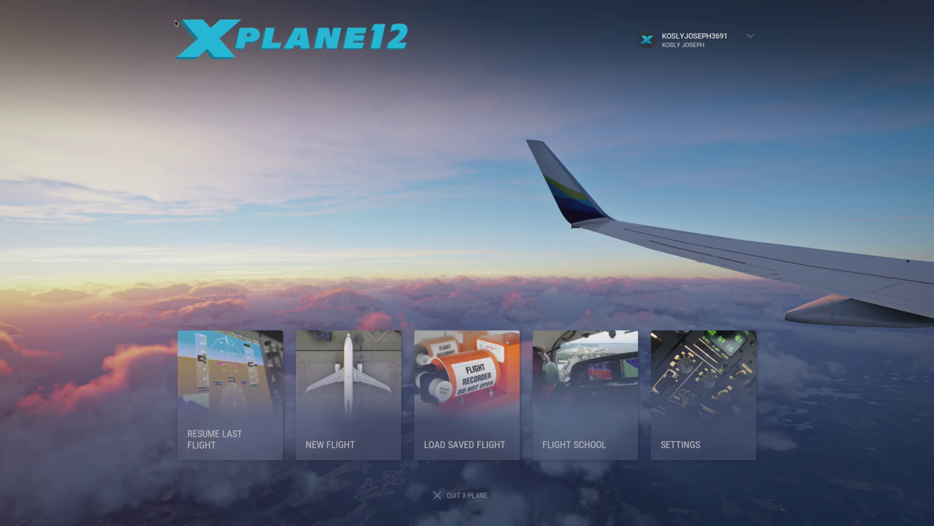
# Start configuring a new flight and look through the Cessna aircraft in the aircraft list.
pyautogui.click(335, 368)
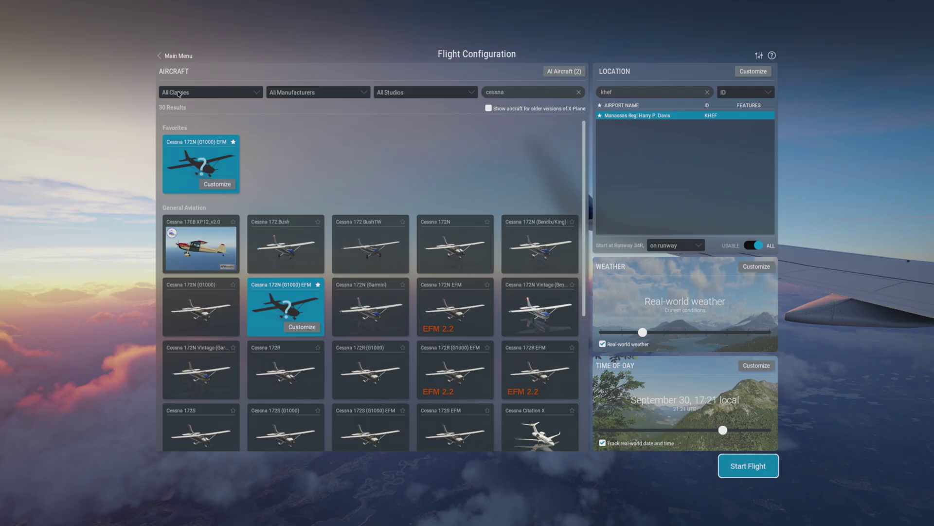
pyautogui.scroll(-2, 228, 268)
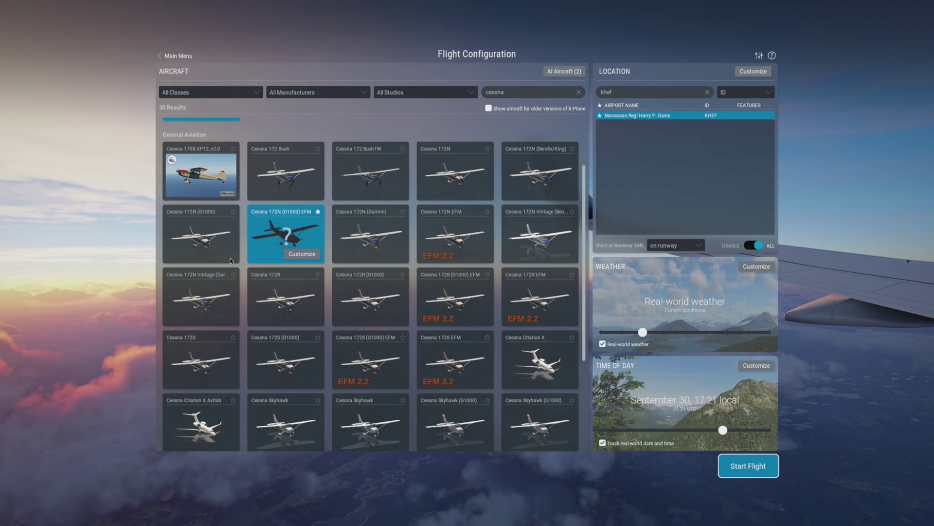
pyautogui.scroll(-4, 231, 259)
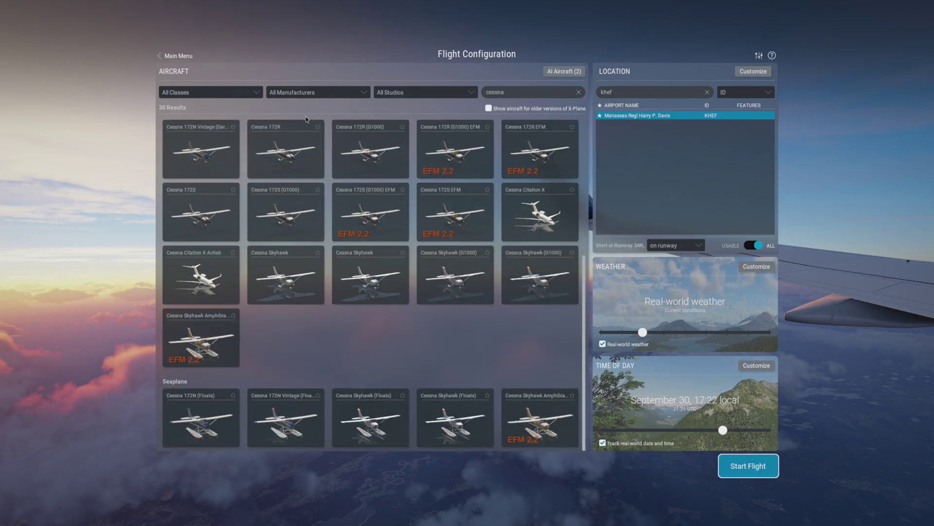
# Filter the aircraft by the Airliner class and clear the cessna search text.
pyautogui.click(218, 93)
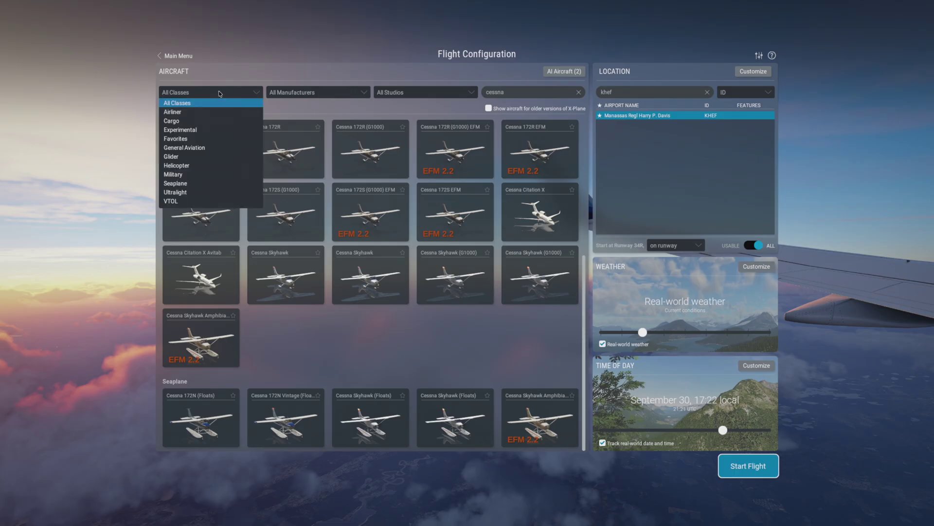
pyautogui.click(193, 111)
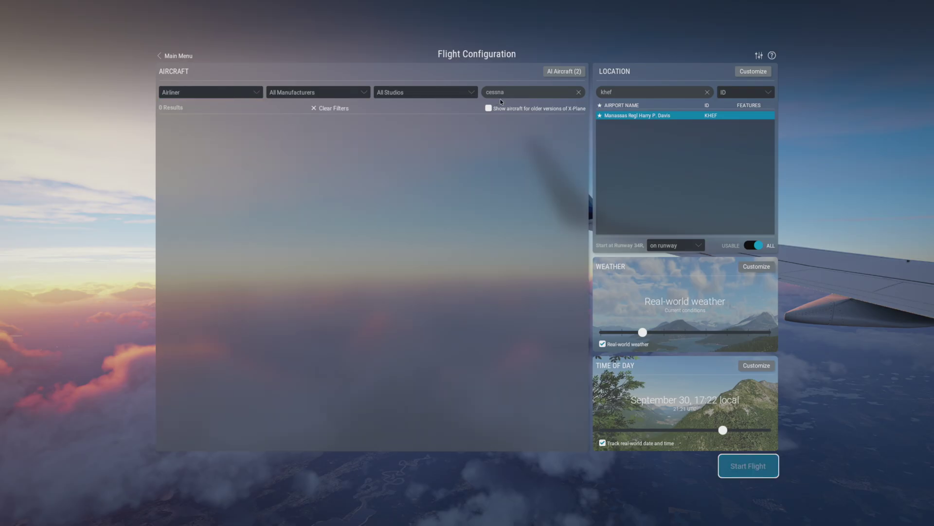
pyautogui.click(578, 92)
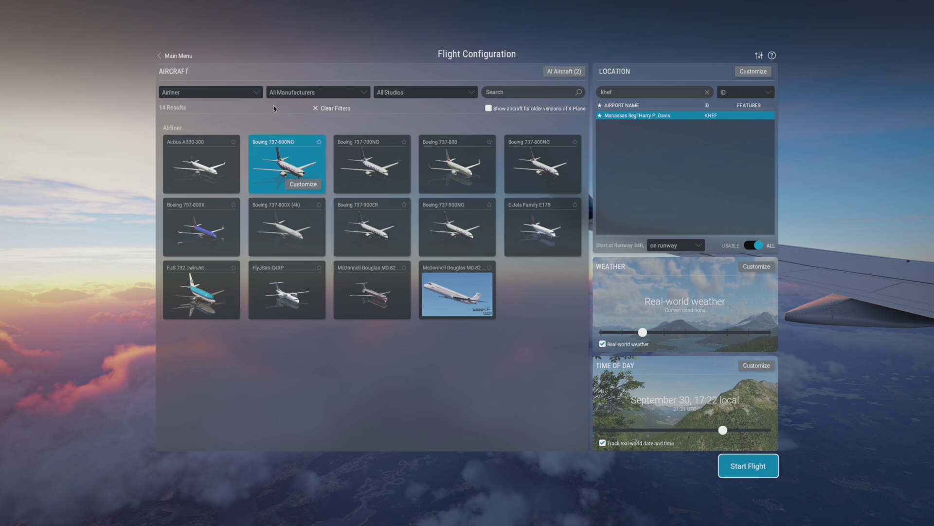
# Set the aircraft class filter to General Aviation and look through the listed aircraft.
pyautogui.click(229, 93)
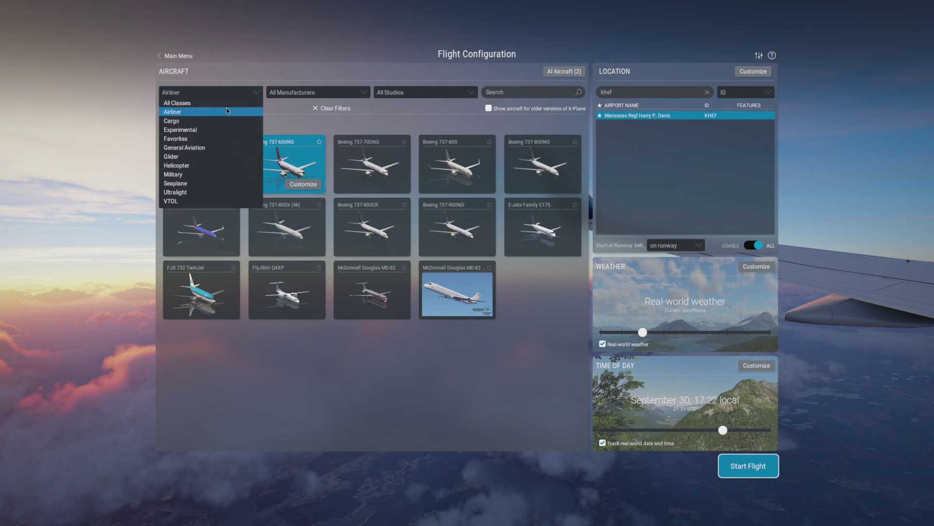
pyautogui.click(205, 147)
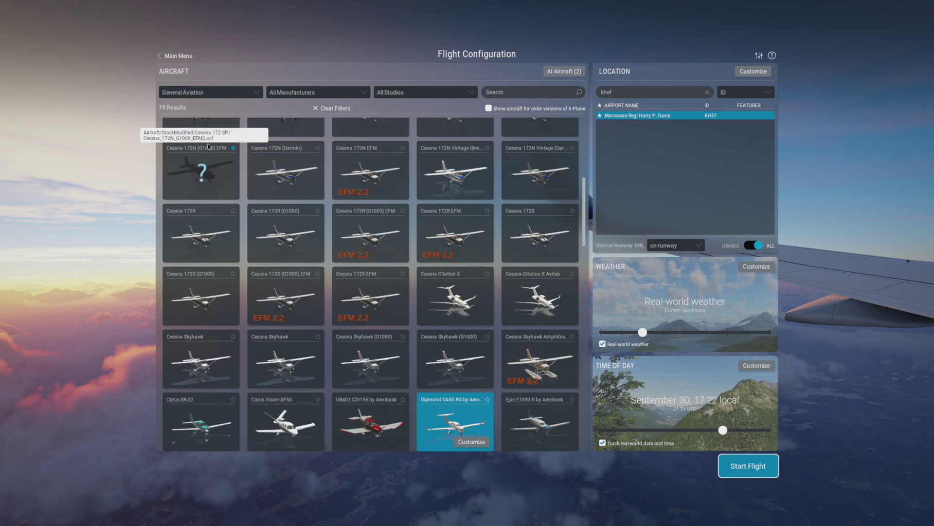
pyautogui.scroll(-2, 375, 268)
pyautogui.scroll(-10, 375, 267)
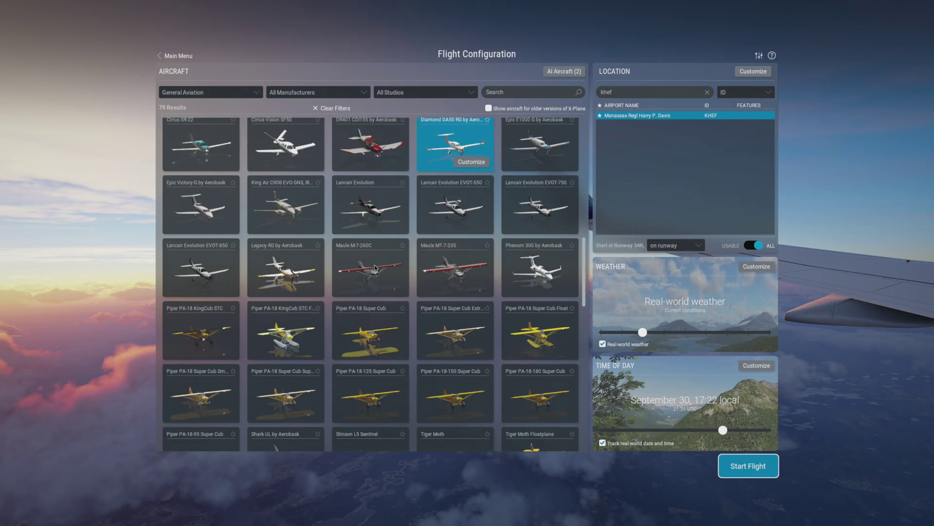
pyautogui.scroll(-5, 360, 161)
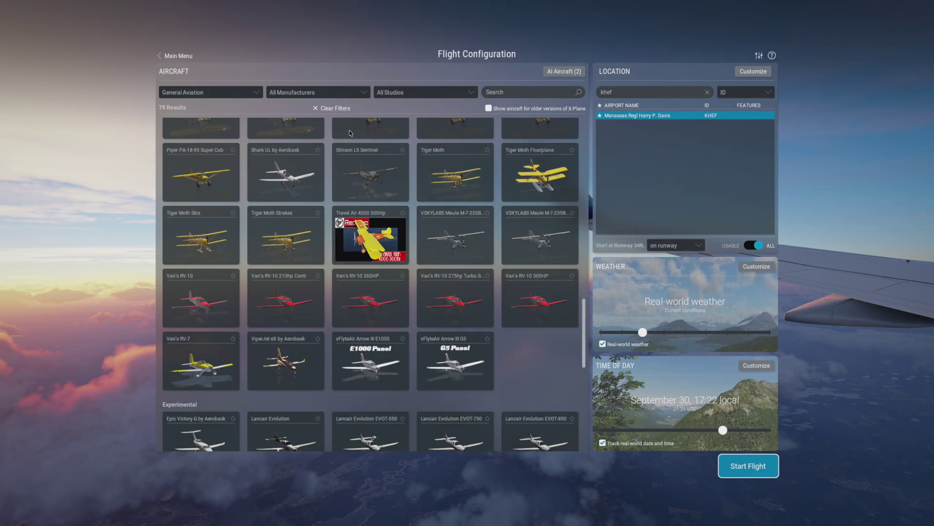
pyautogui.click(248, 94)
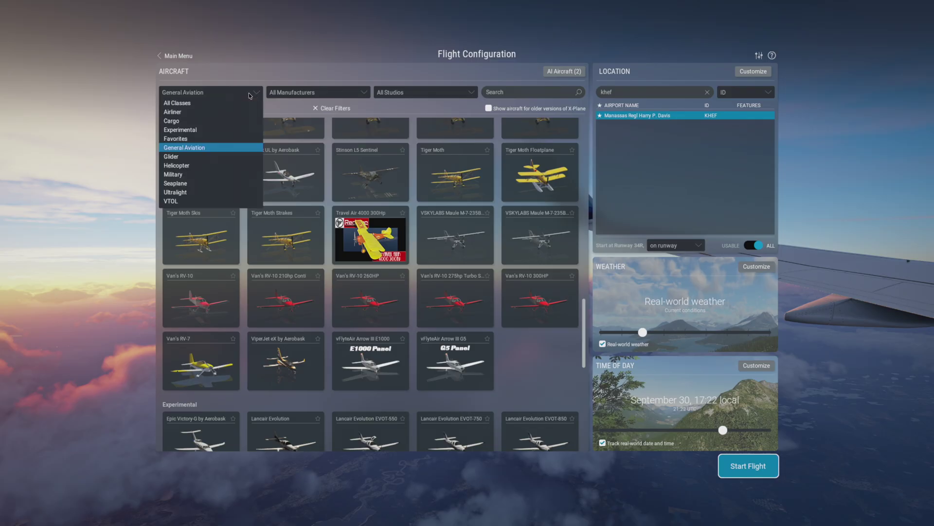
pyautogui.click(294, 83)
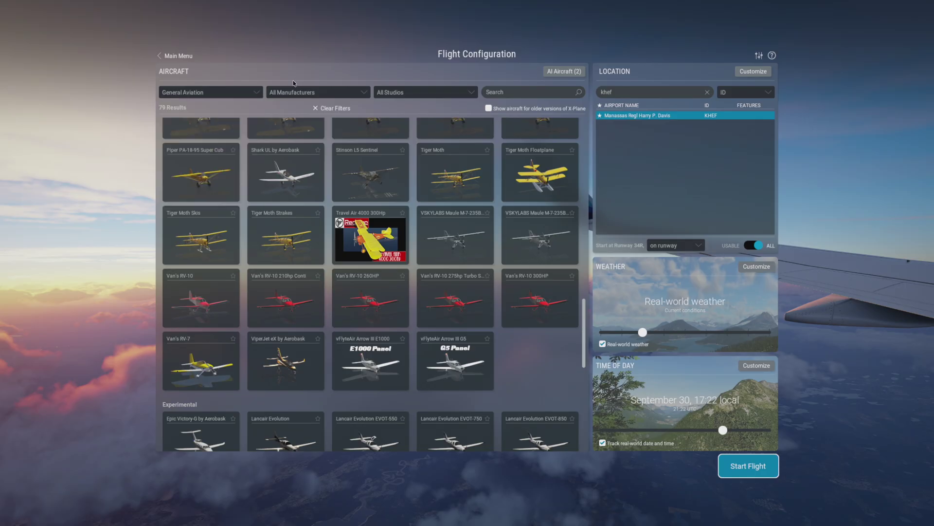
# Filter the aircraft by the manufacturer Embraer and reset the filter to All Manufacturers.
pyautogui.click(294, 93)
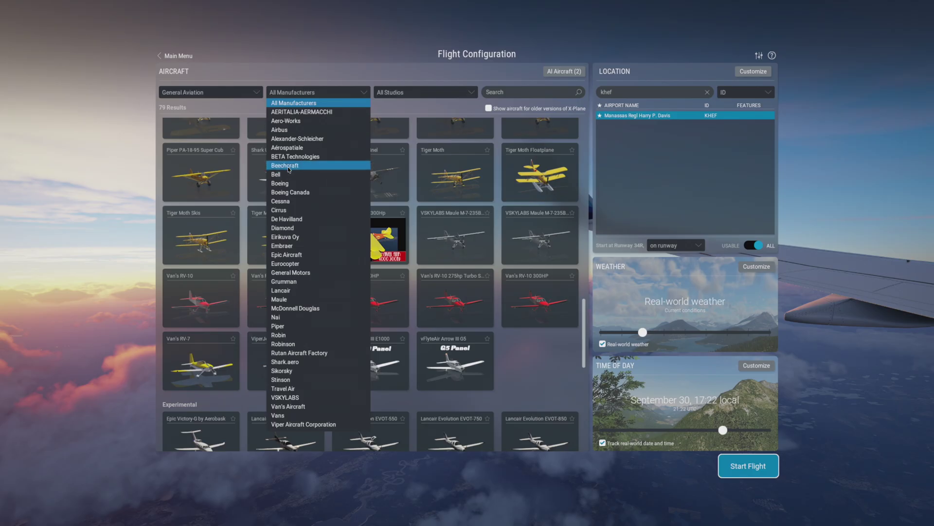
pyautogui.click(312, 246)
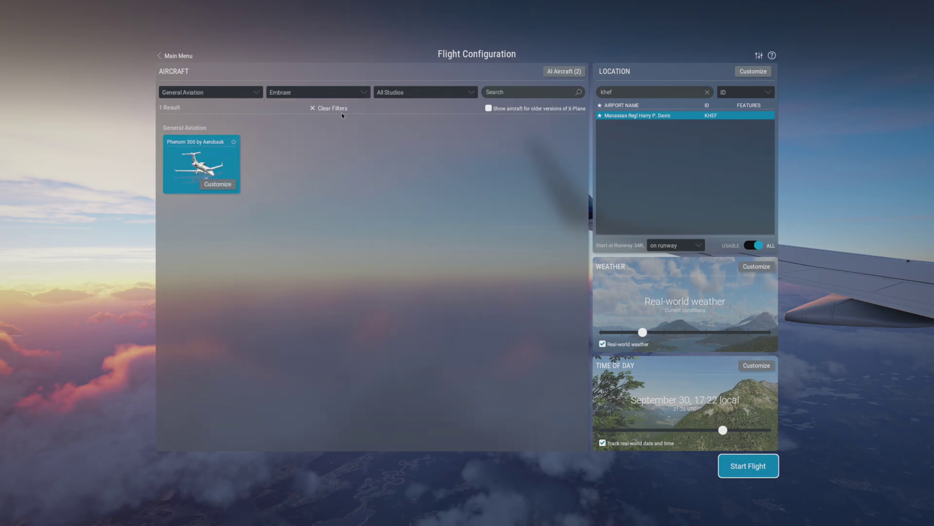
pyautogui.click(315, 93)
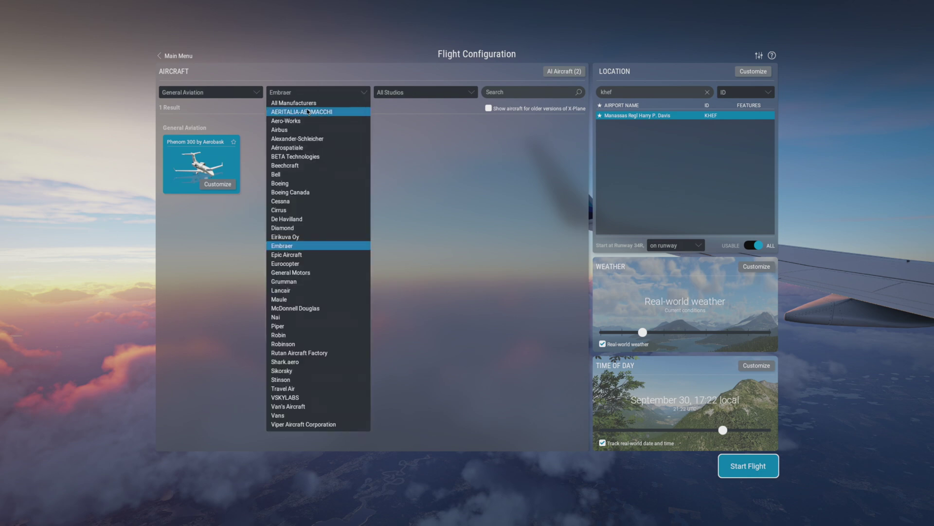
pyautogui.click(310, 105)
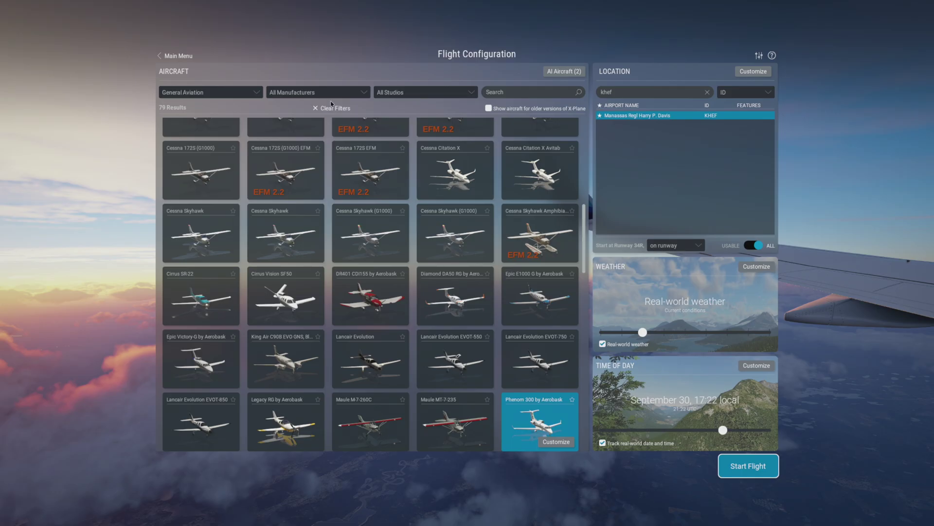
# Filter the aircraft by the studios vFlyteAir and Aerobask in turn and reset the filter to All Studios.
pyautogui.click(395, 91)
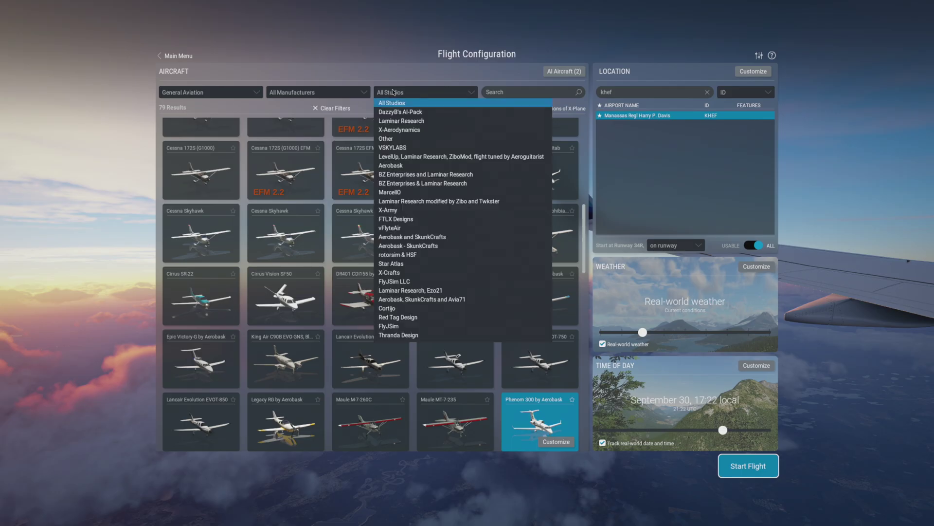
pyautogui.click(414, 229)
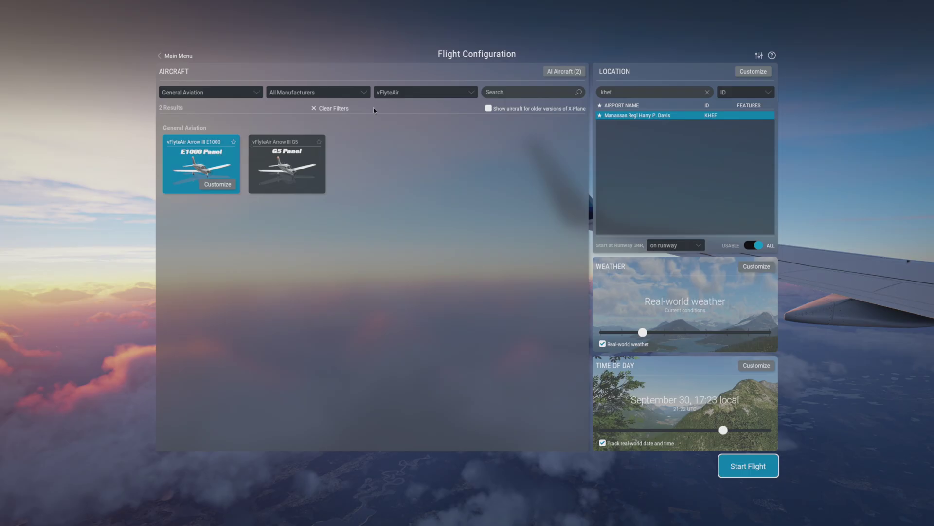
pyautogui.click(400, 94)
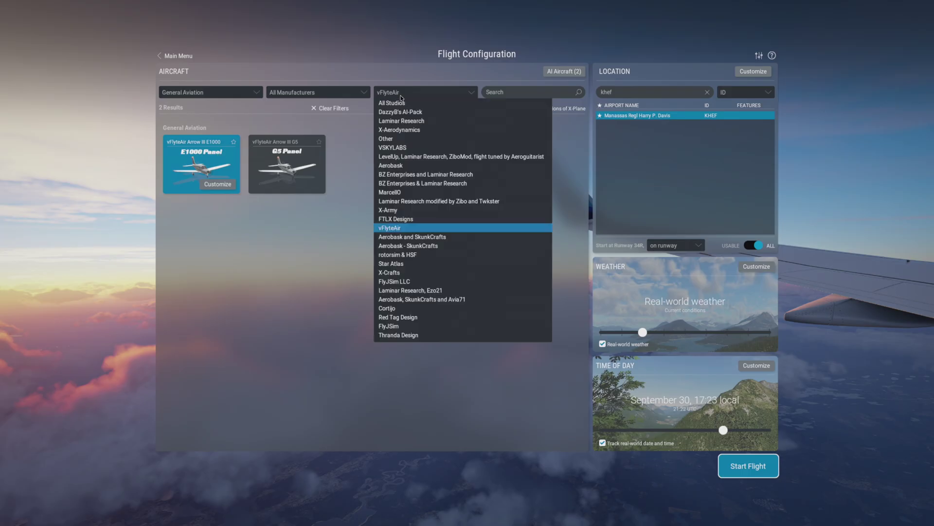
pyautogui.click(383, 165)
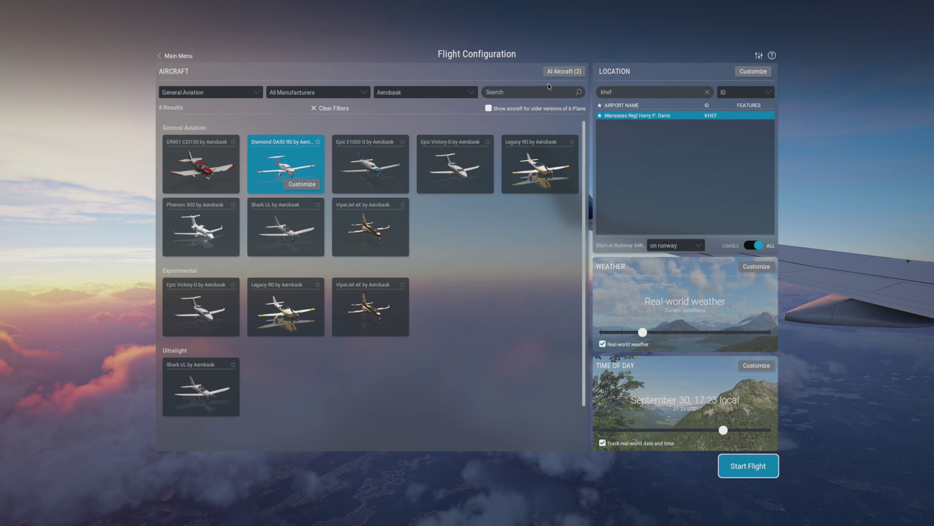
pyautogui.click(472, 95)
pyautogui.click(544, 102)
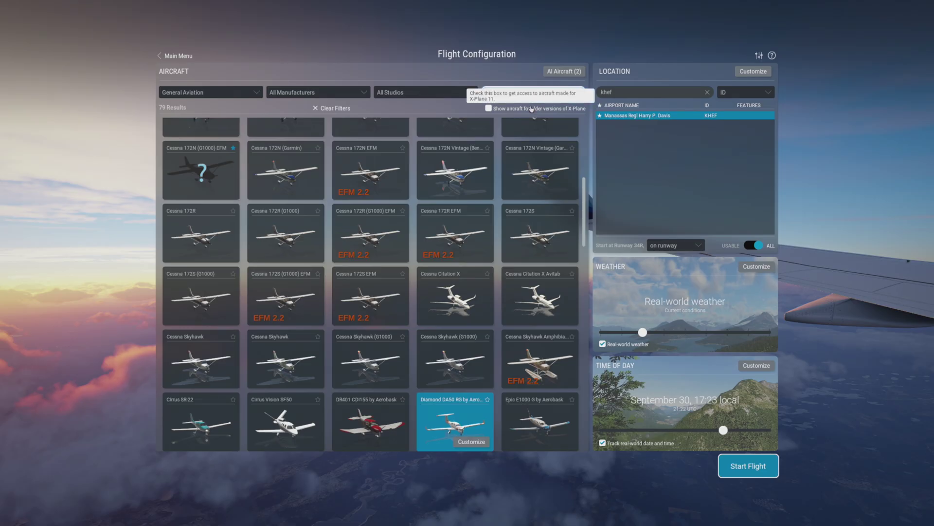
# Search the aircraft for l5 to select the Stinson L5 Sentinel and clear the search text.
pyautogui.write('l5')
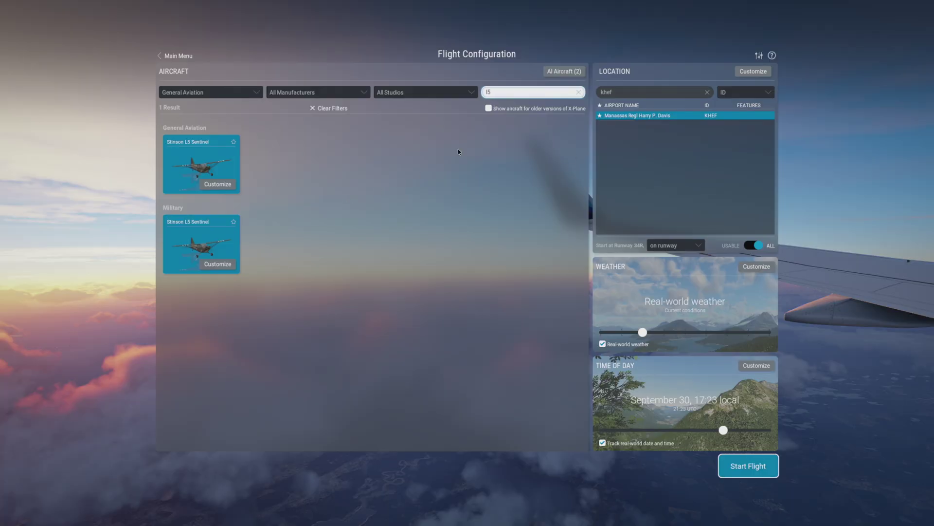
pyautogui.click(578, 92)
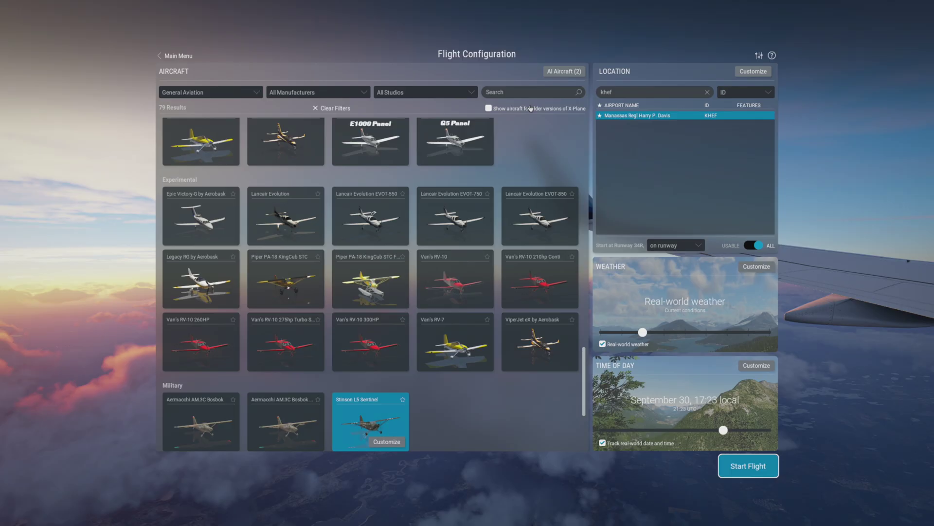
# Enable combat for the AI aircraft, examine the role and enemy skill level options, and disable combat again.
pyautogui.click(556, 76)
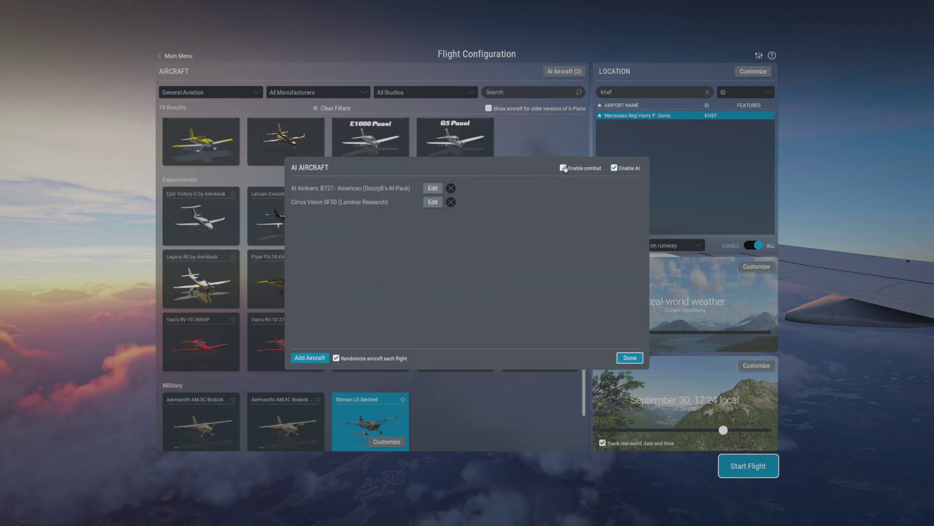
pyautogui.click(563, 167)
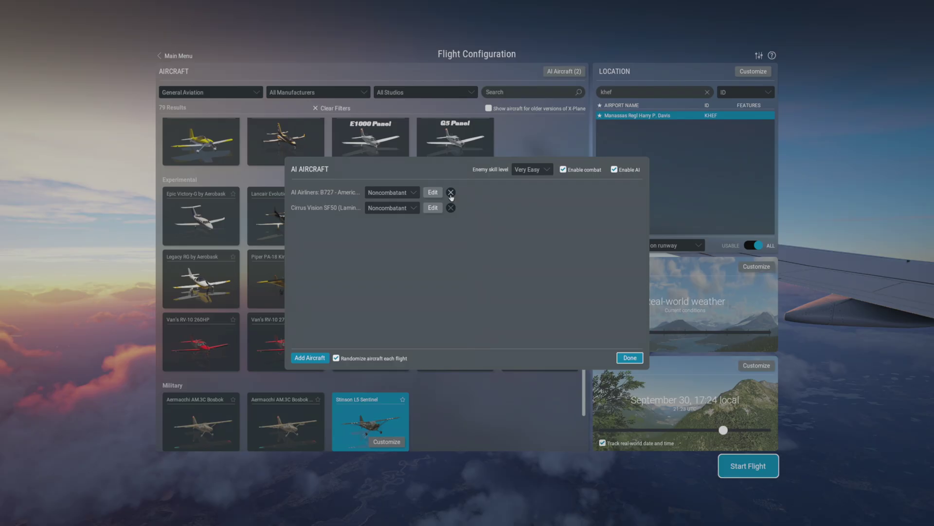
pyautogui.click(412, 195)
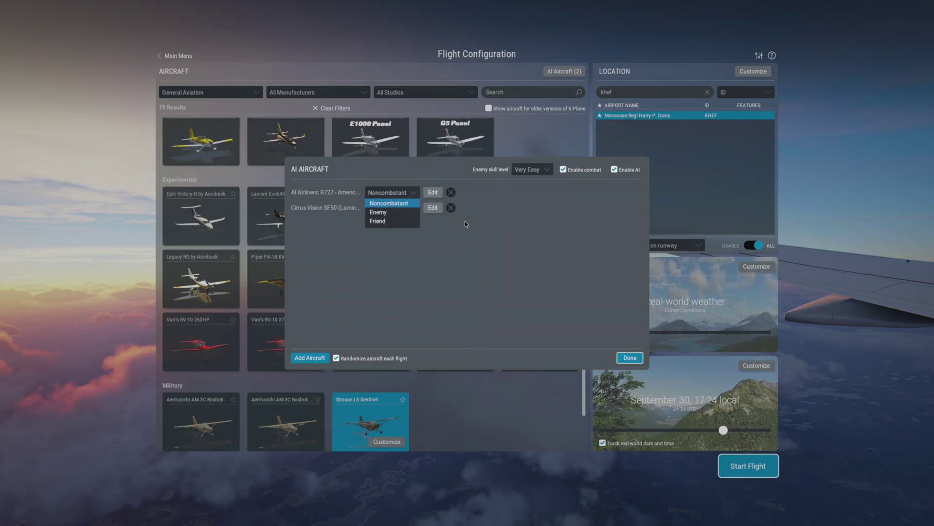
pyautogui.click(523, 178)
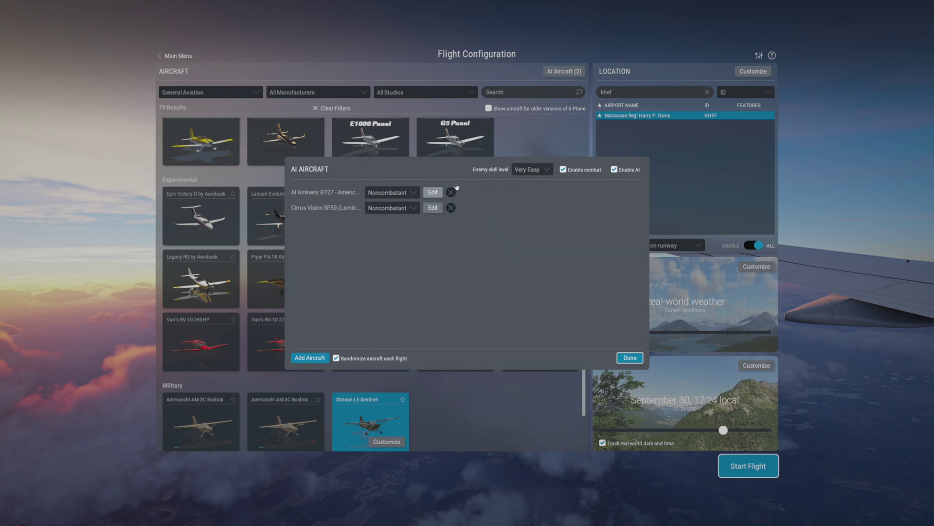
pyautogui.click(535, 170)
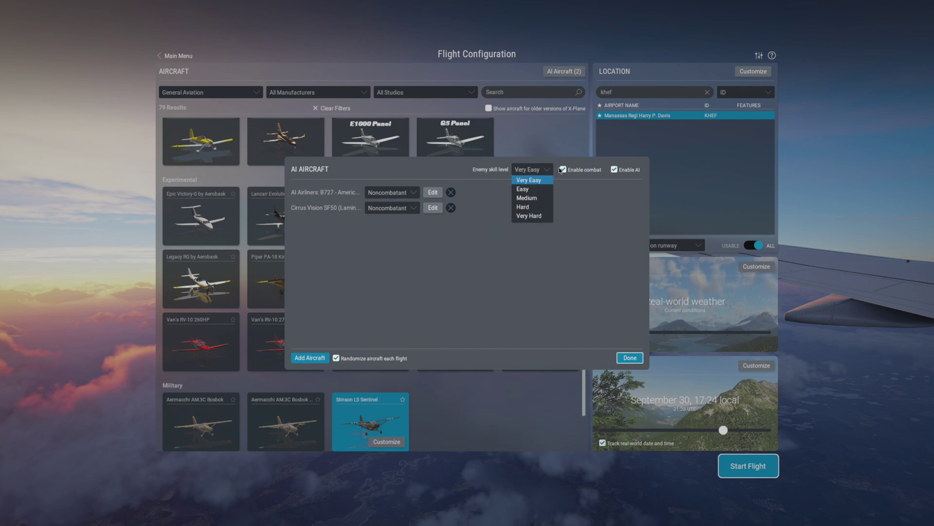
pyautogui.click(563, 170)
pyautogui.click(563, 170)
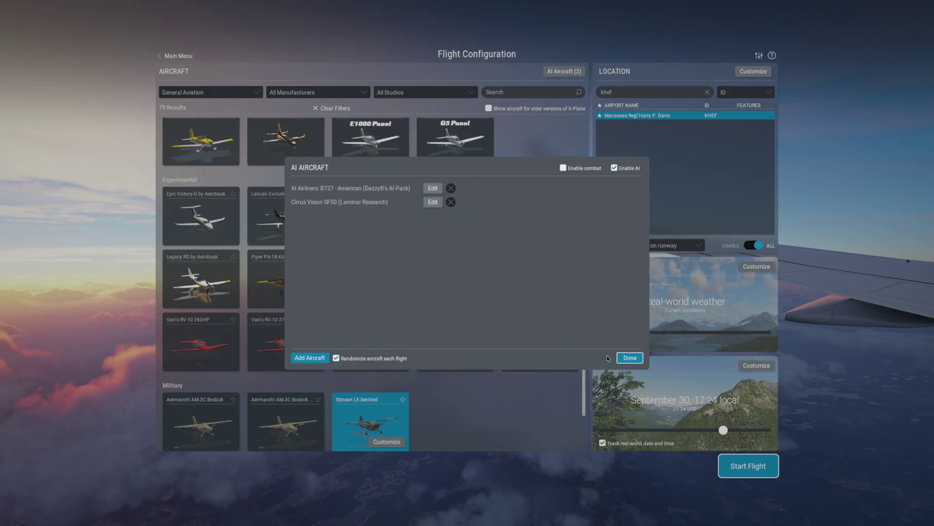
pyautogui.click(630, 357)
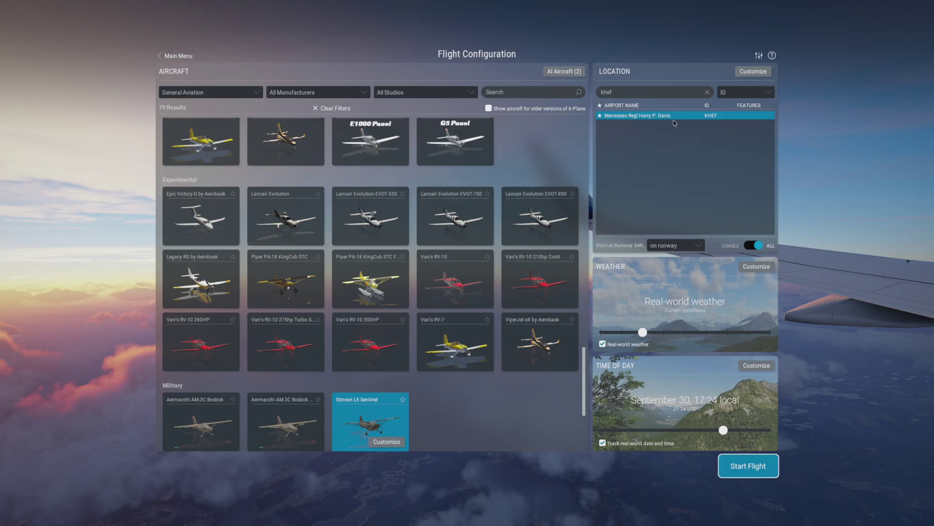
# Replace the airport search with kjfk to select John F Kennedy Intl as the starting location.
pyautogui.click(707, 92)
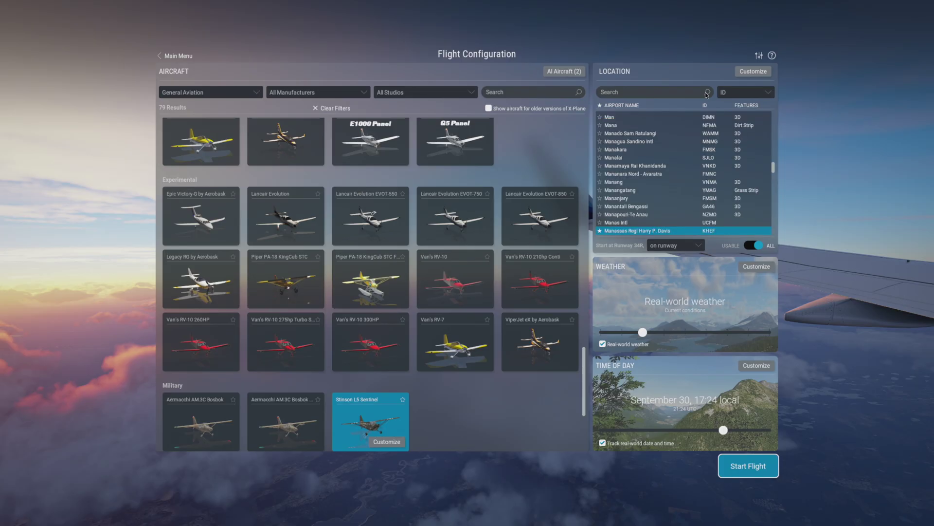
pyautogui.click(679, 92)
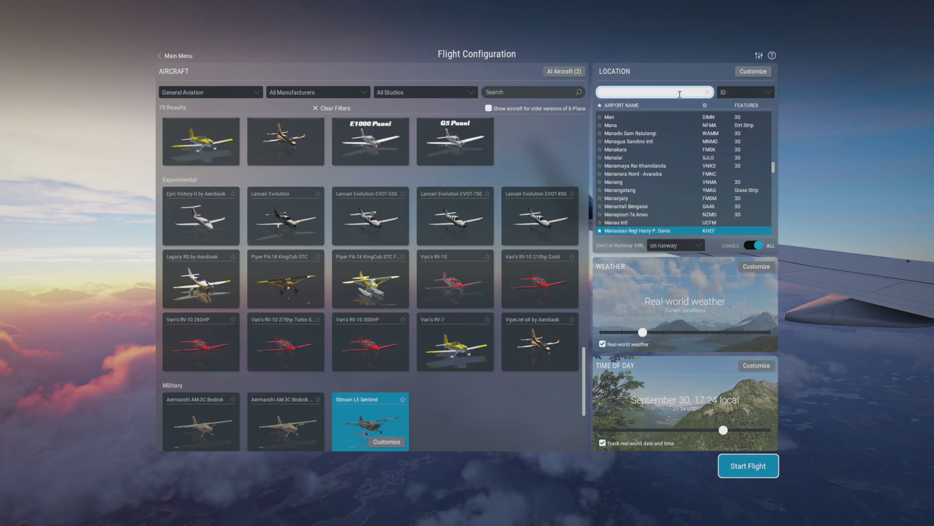
pyautogui.write('kjfk')
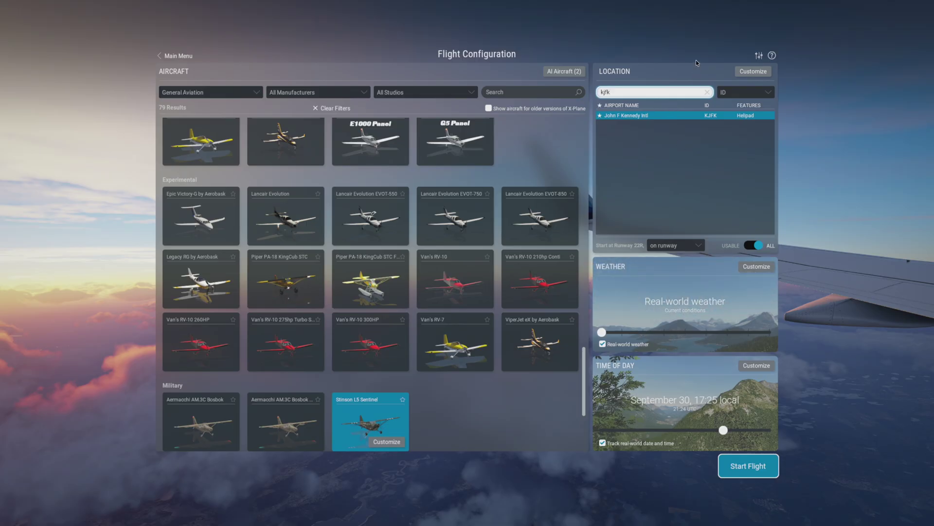
# Open the detailed location settings and search the airports by ID for jfk.
pyautogui.click(753, 71)
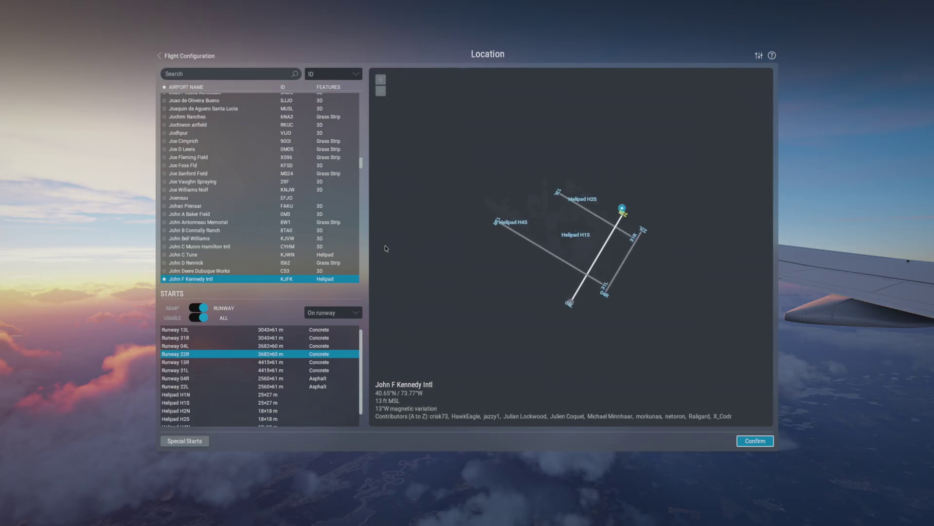
pyautogui.click(230, 76)
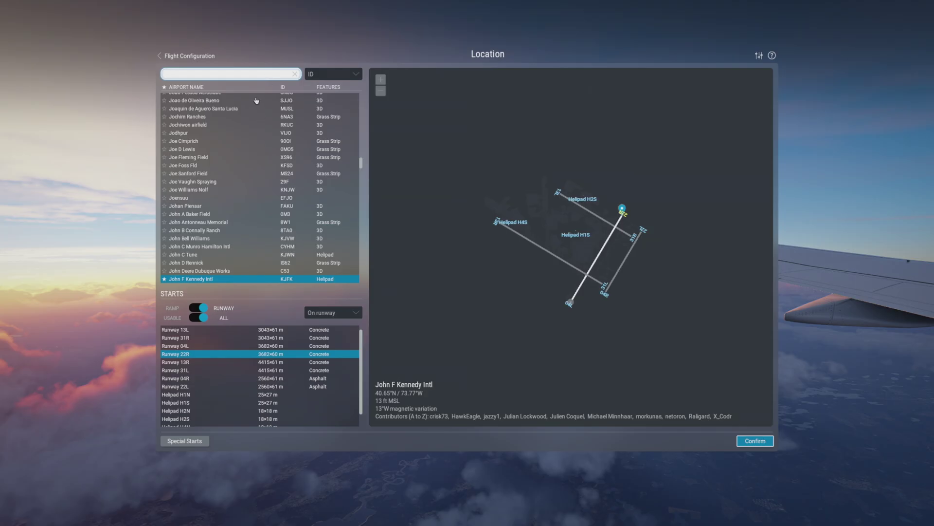
pyautogui.write('j')
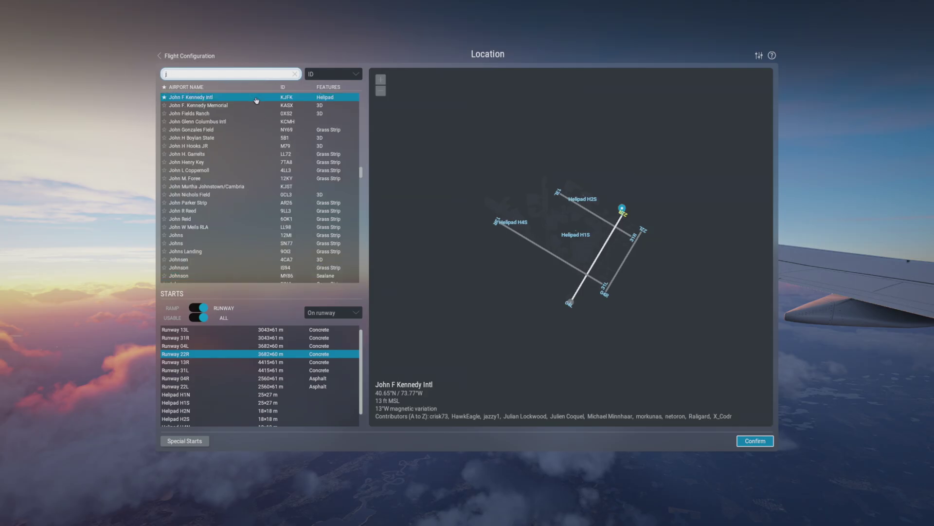
pyautogui.write('fk')
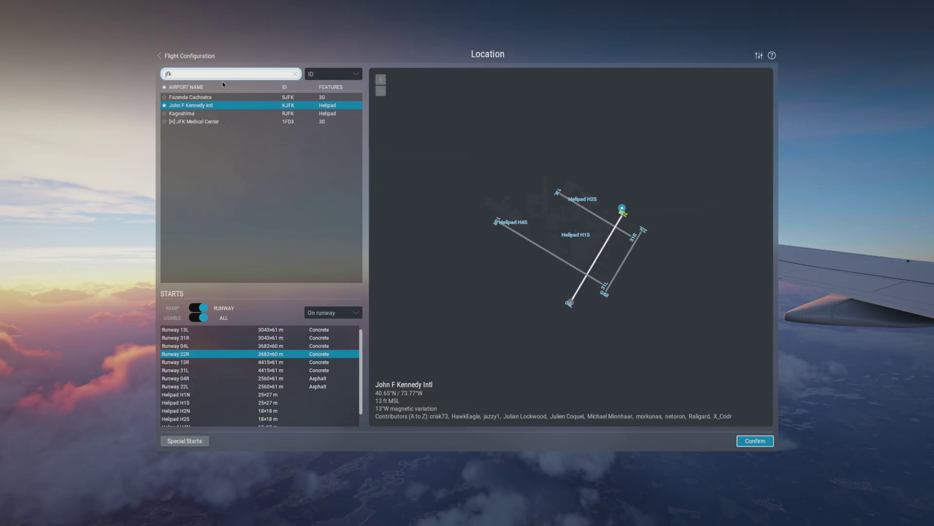
# Change the airport search criterion to City, replace the search text with miami, and look through the matching airports.
pyautogui.click(343, 78)
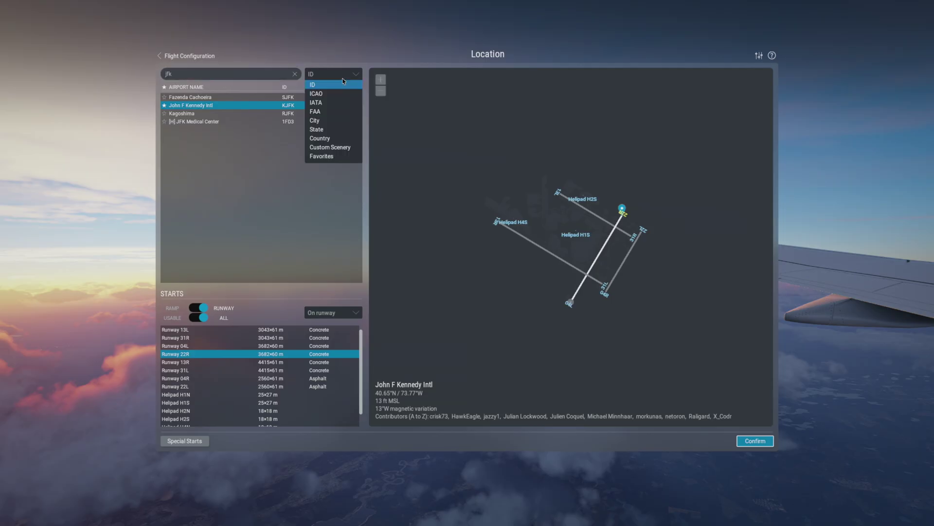
pyautogui.click(326, 120)
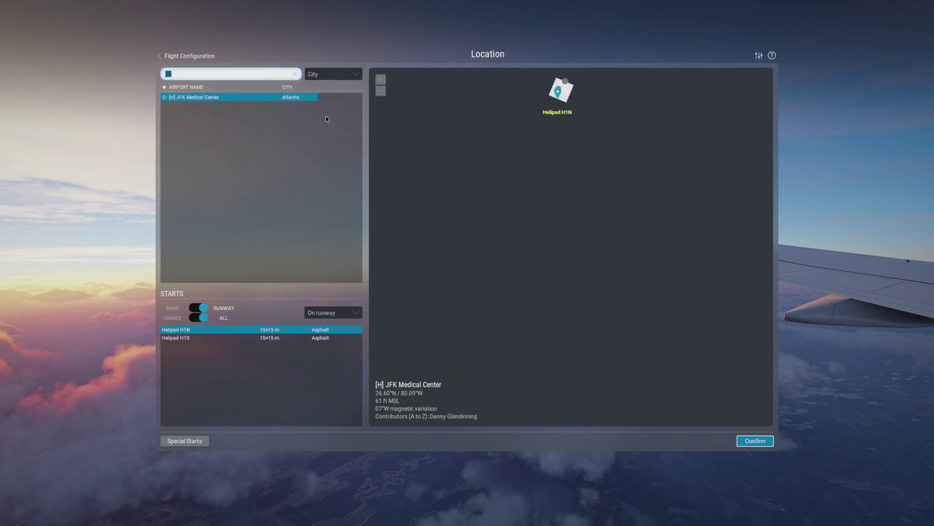
pyautogui.click(296, 75)
pyautogui.click(269, 72)
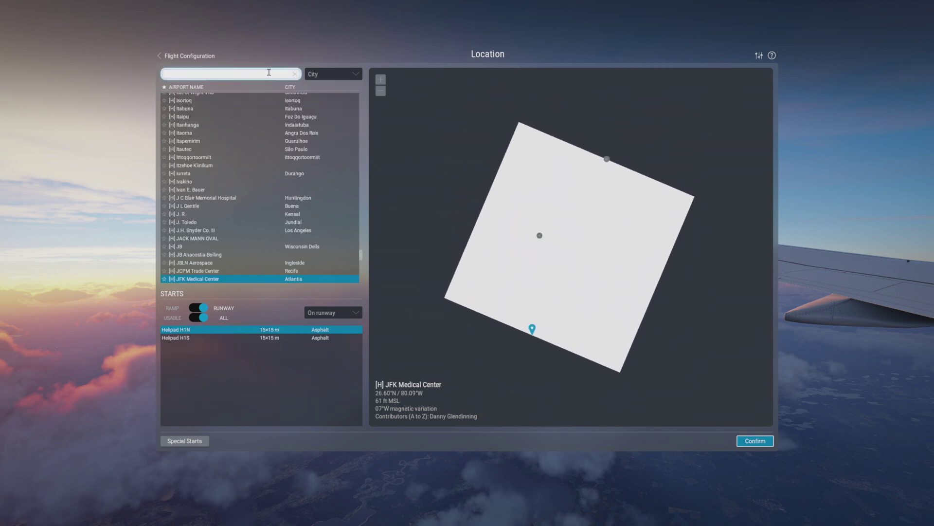
pyautogui.write('mi')
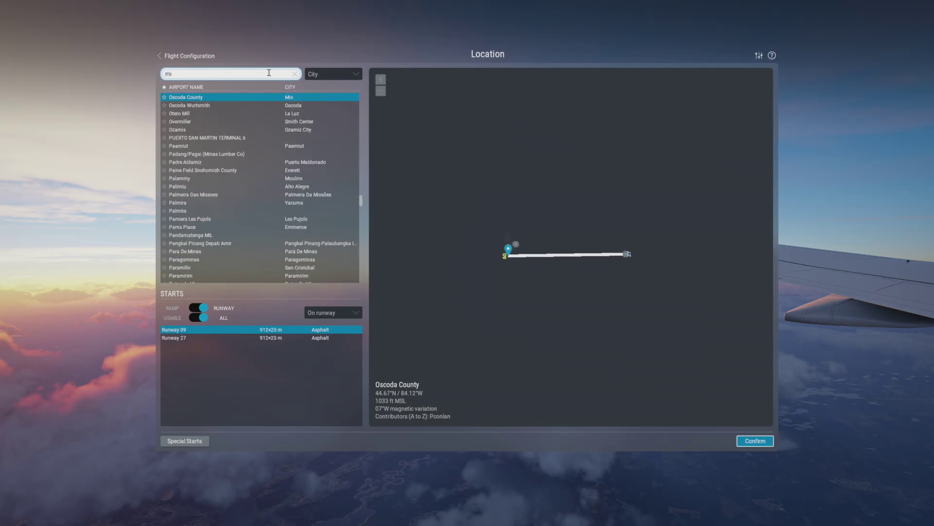
pyautogui.write('ami')
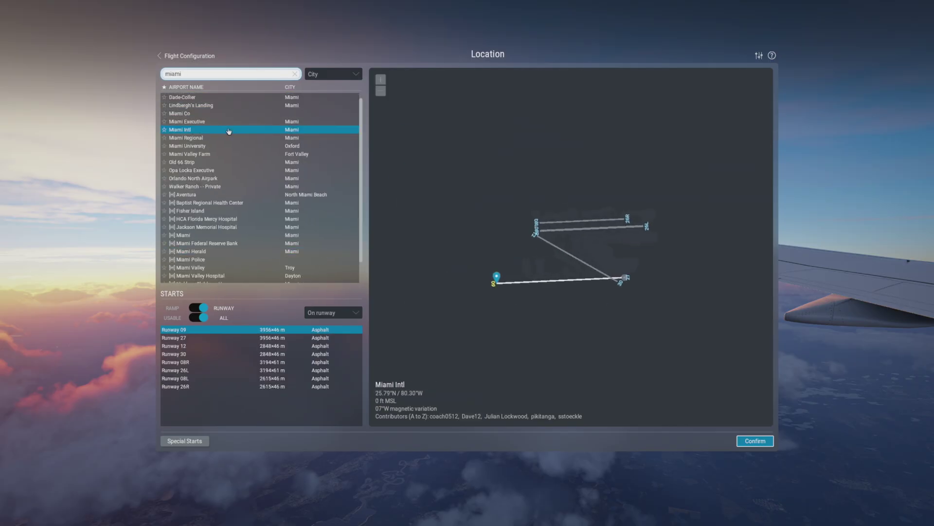
pyautogui.scroll(-1, 227, 190)
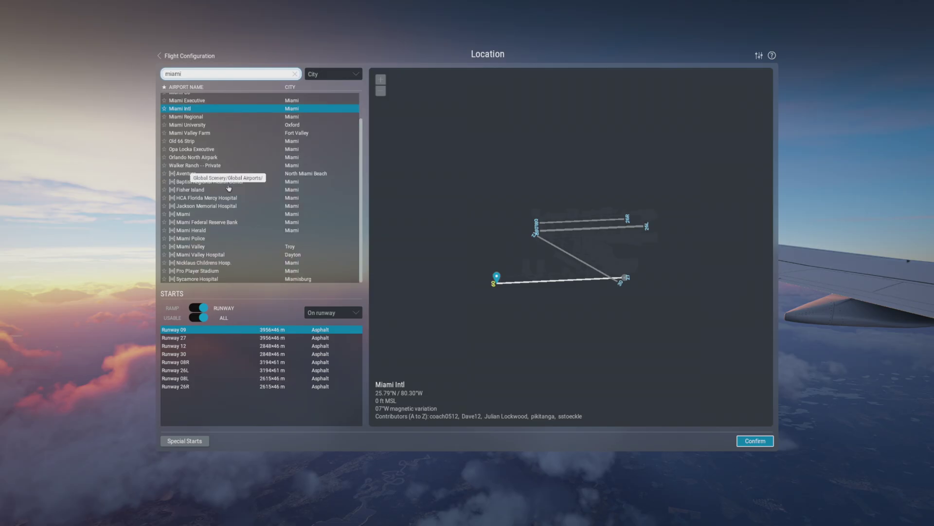
pyautogui.scroll(1, 229, 188)
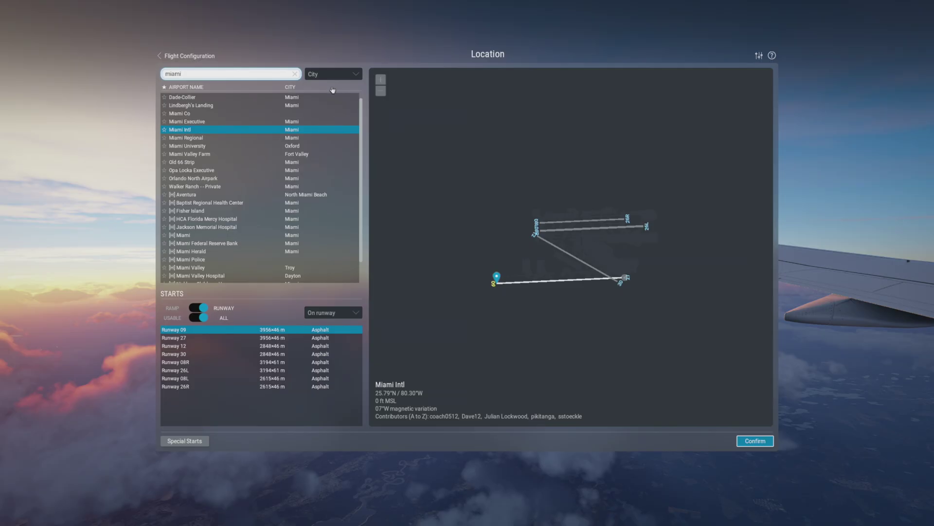
# Filter the airport list by Favorites and clear the search text to select KHEF as the location.
pyautogui.click(346, 77)
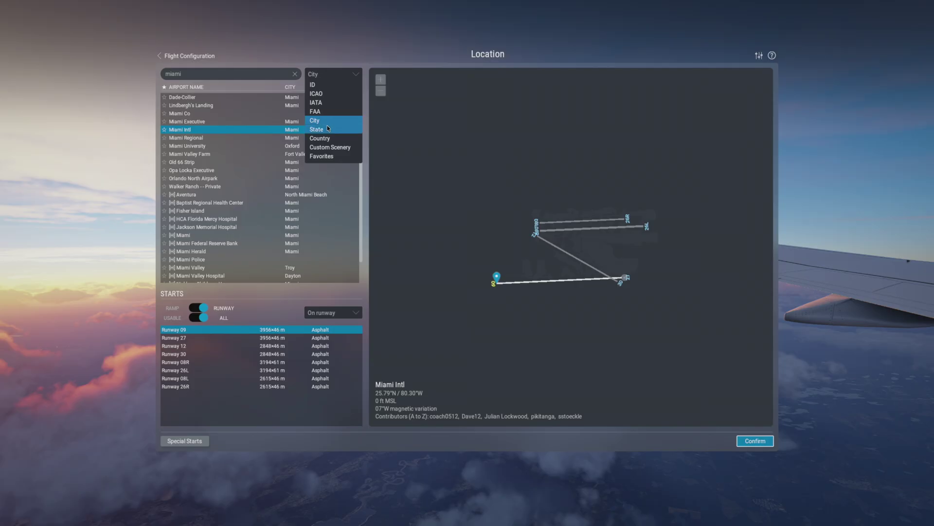
pyautogui.click(331, 157)
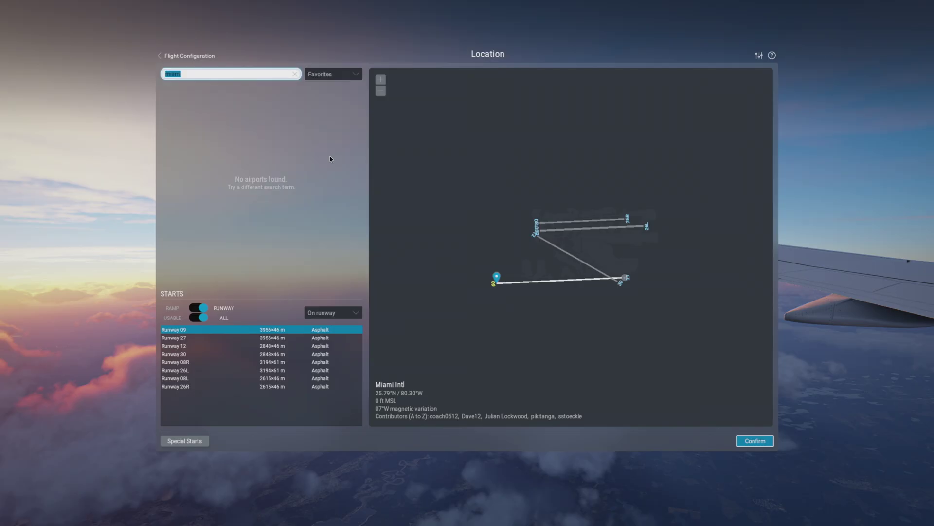
pyautogui.click(295, 73)
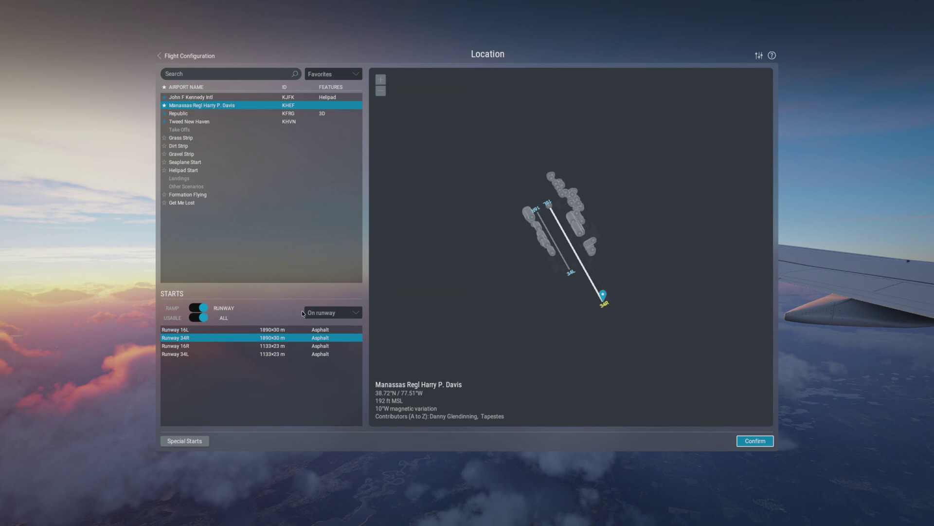
# Examine the runway approach options and the KHEF ramp starts under both All and Usable, then restore Runway and All.
pyautogui.click(330, 313)
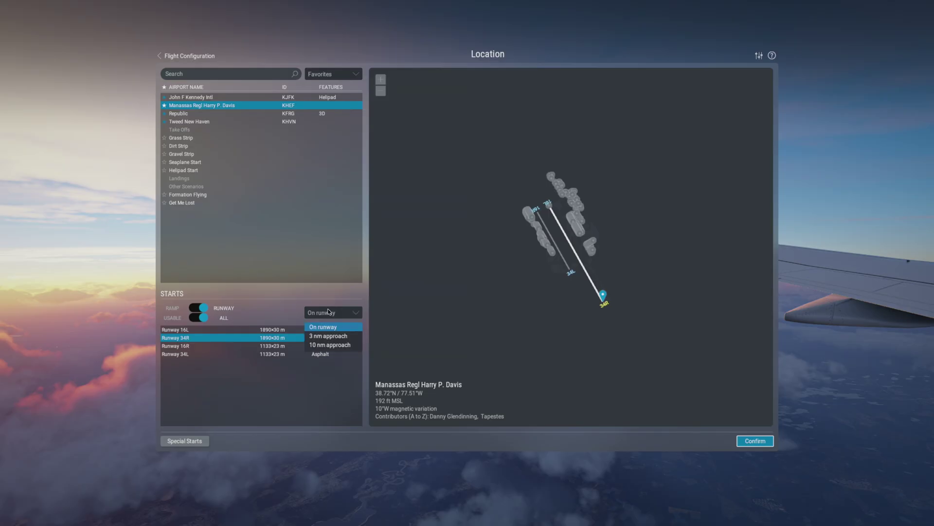
pyautogui.click(197, 312)
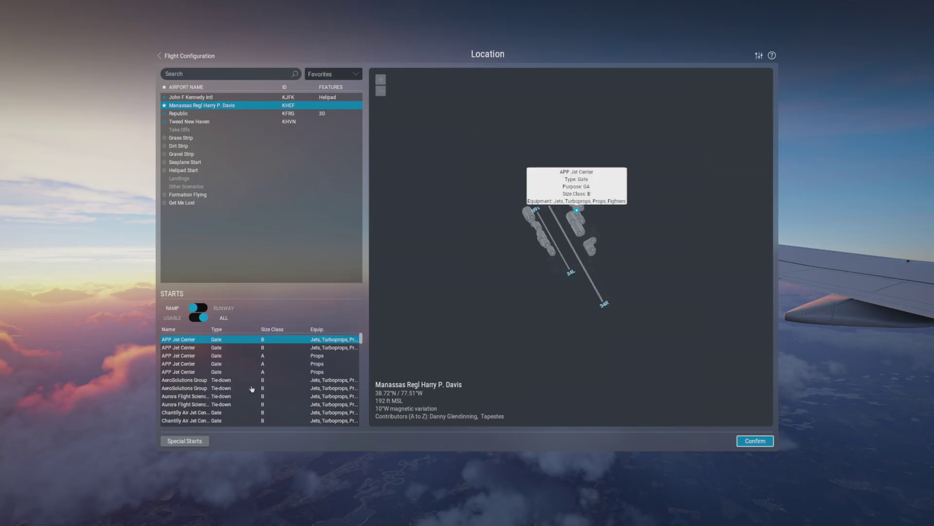
pyautogui.scroll(-3, 251, 379)
pyautogui.scroll(-1, 251, 380)
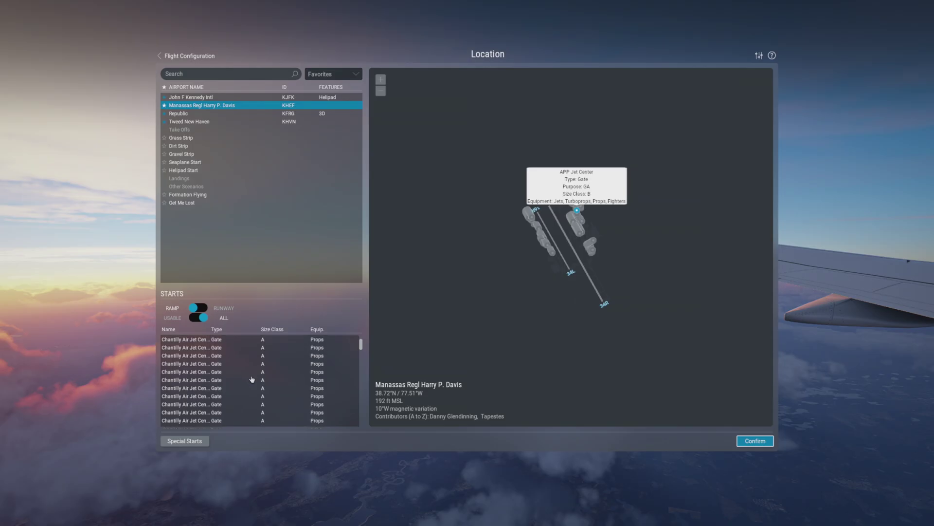
pyautogui.scroll(-1, 249, 378)
pyautogui.click(190, 319)
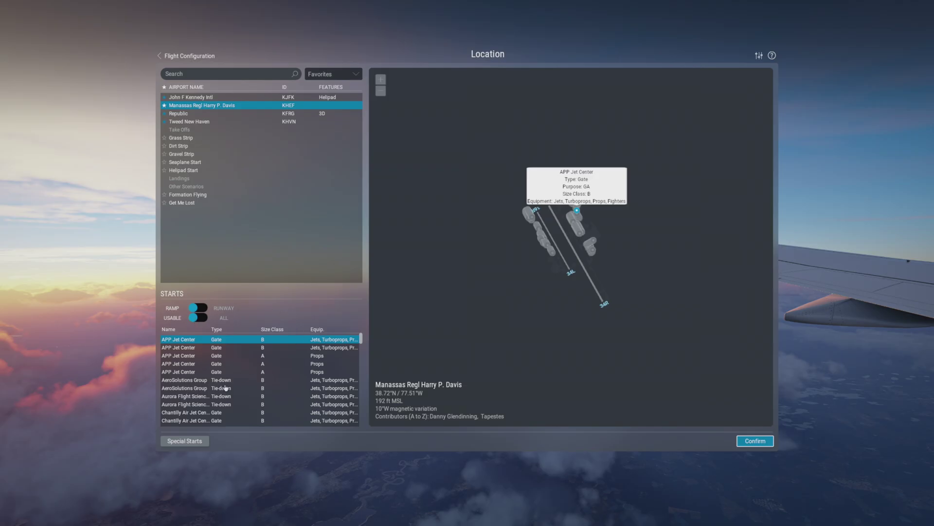
pyautogui.click(200, 307)
pyautogui.click(205, 317)
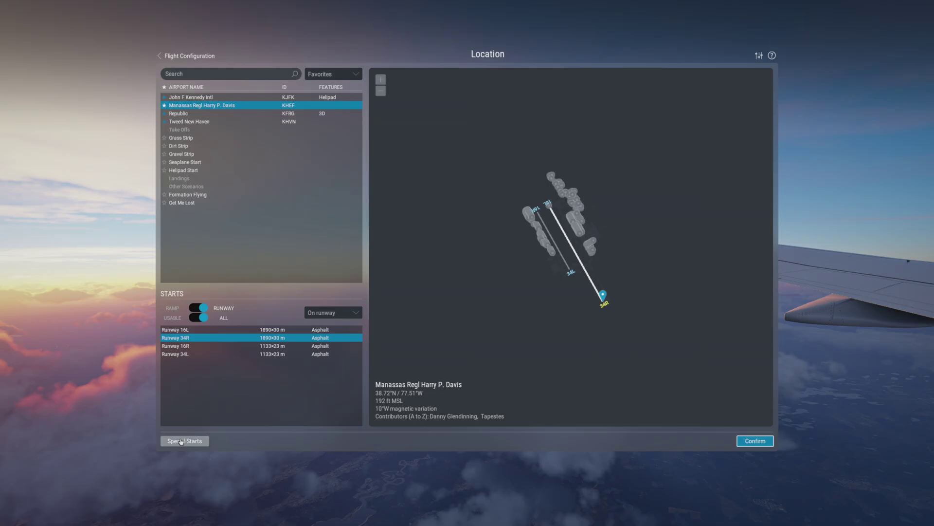
# Preview the special starts from Grass Strip to Get Me Lost, then restore the airport starts and return to the flight configuration.
pyautogui.click(181, 441)
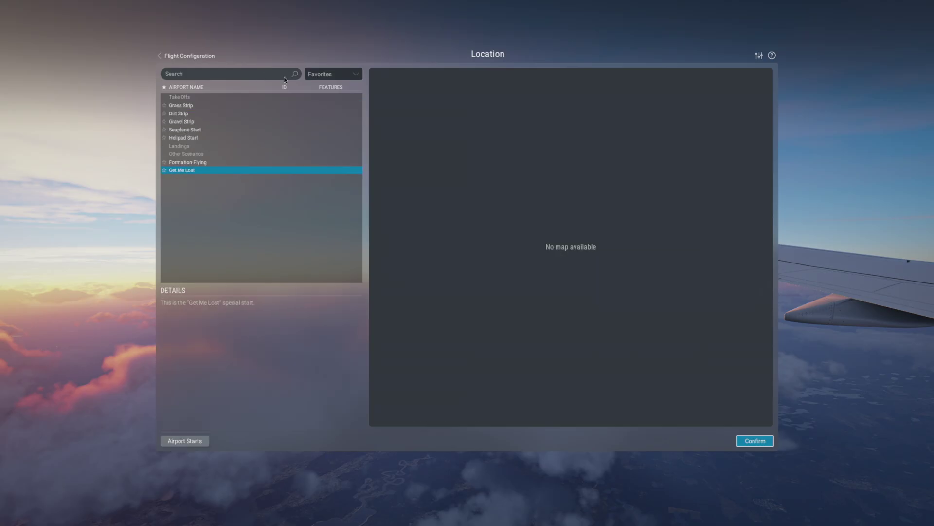
pyautogui.click(190, 106)
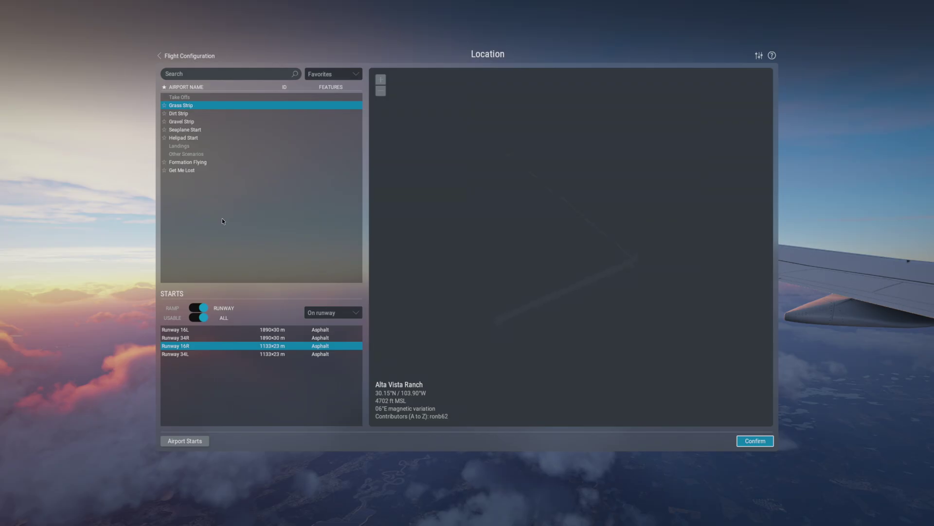
pyautogui.click(186, 114)
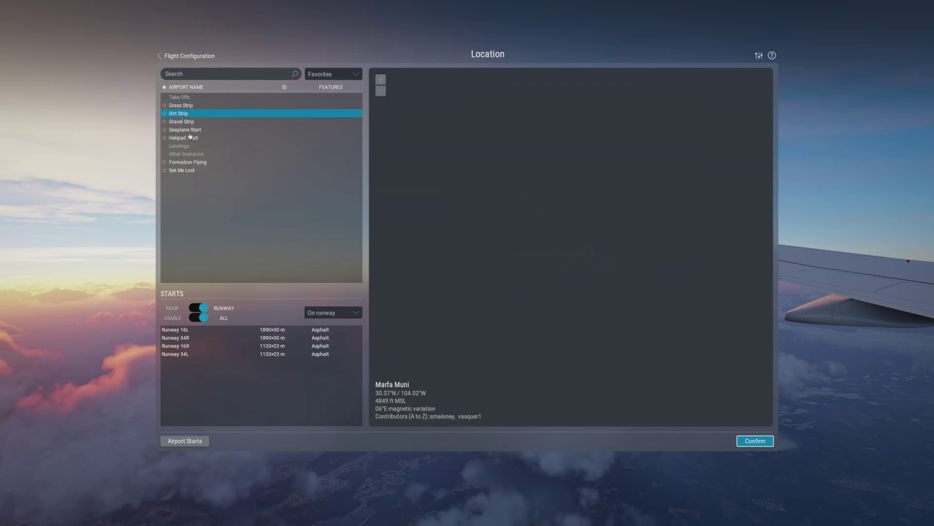
pyautogui.click(191, 131)
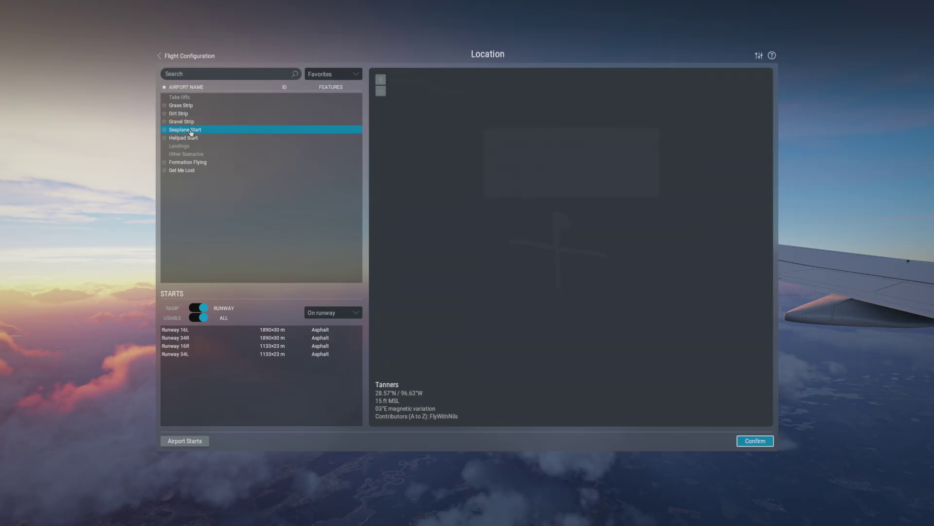
pyautogui.click(199, 139)
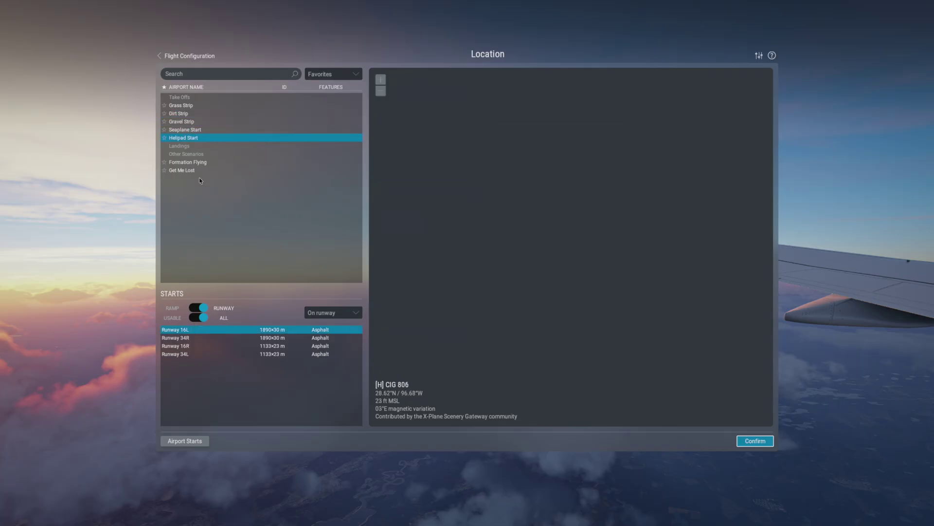
pyautogui.click(198, 164)
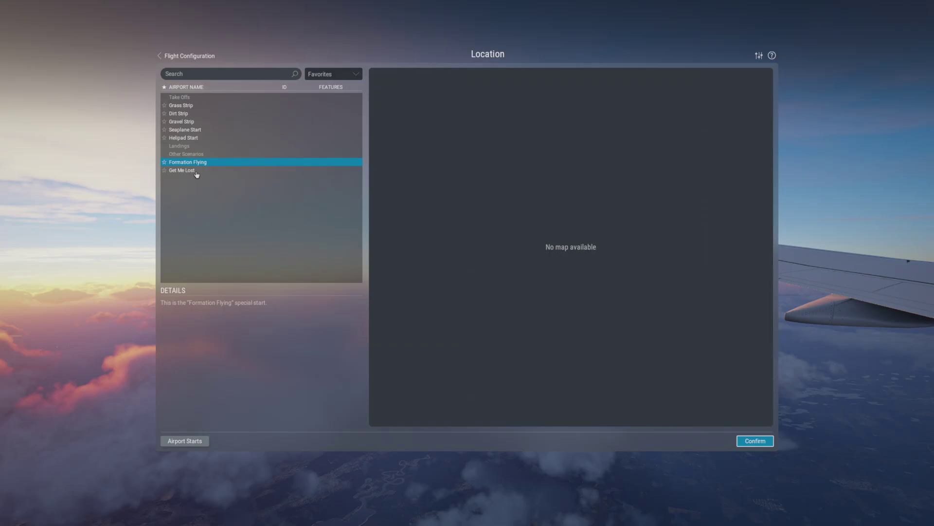
pyautogui.click(197, 171)
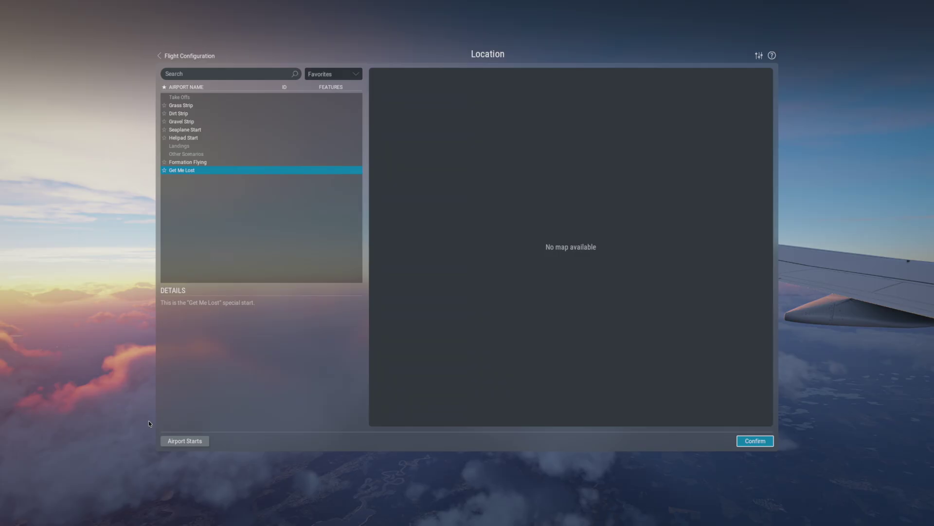
pyautogui.click(166, 443)
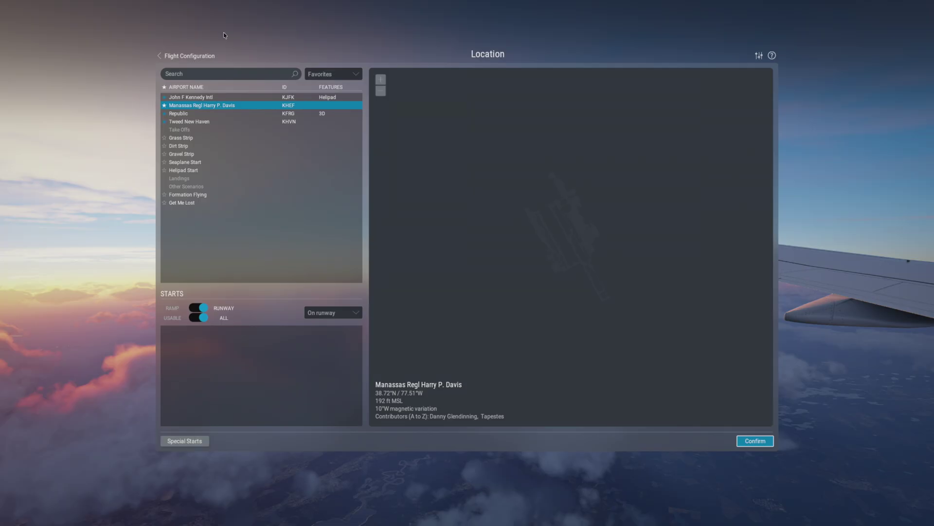
pyautogui.click(189, 58)
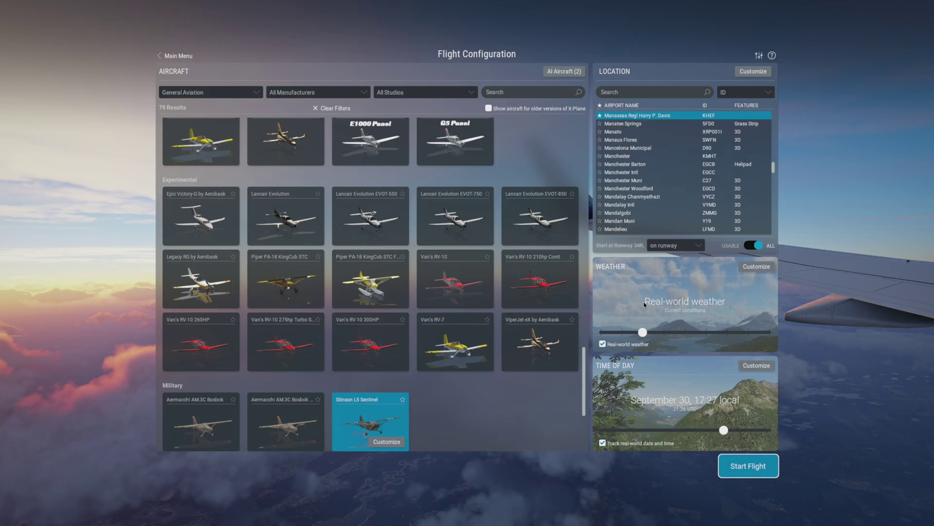
# Disable real-world weather, try the IFR Precision and Clear presets, and enable real-world weather again.
pyautogui.click(603, 344)
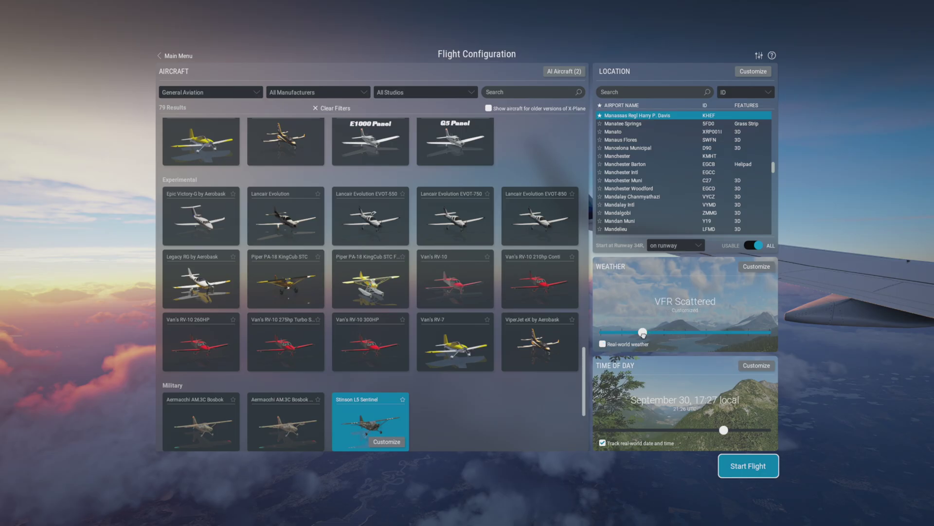
pyautogui.moveTo(643, 332); pyautogui.dragTo(726, 342)
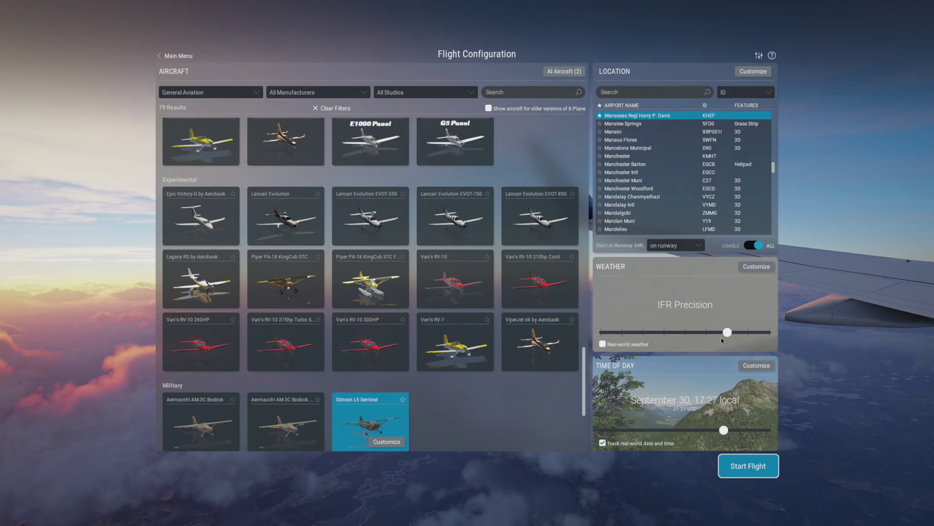
pyautogui.moveTo(728, 332); pyautogui.dragTo(602, 333)
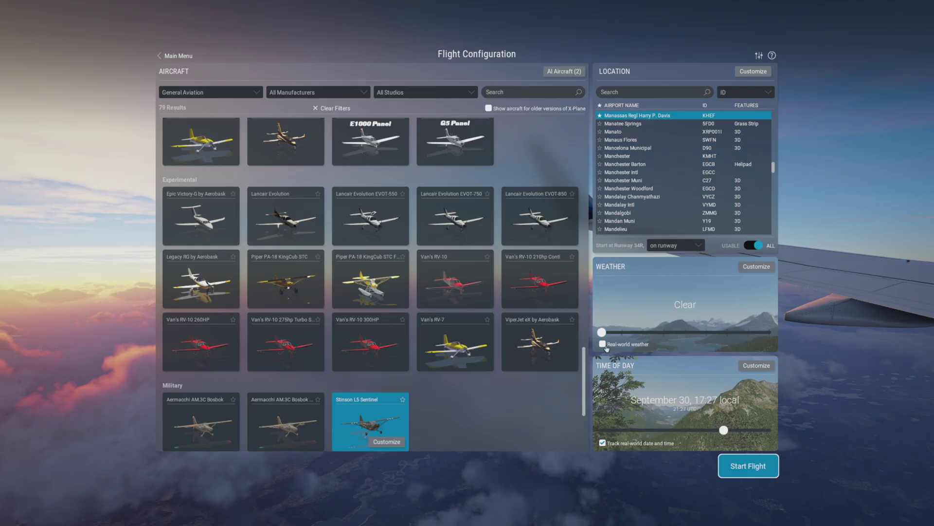
pyautogui.click(603, 345)
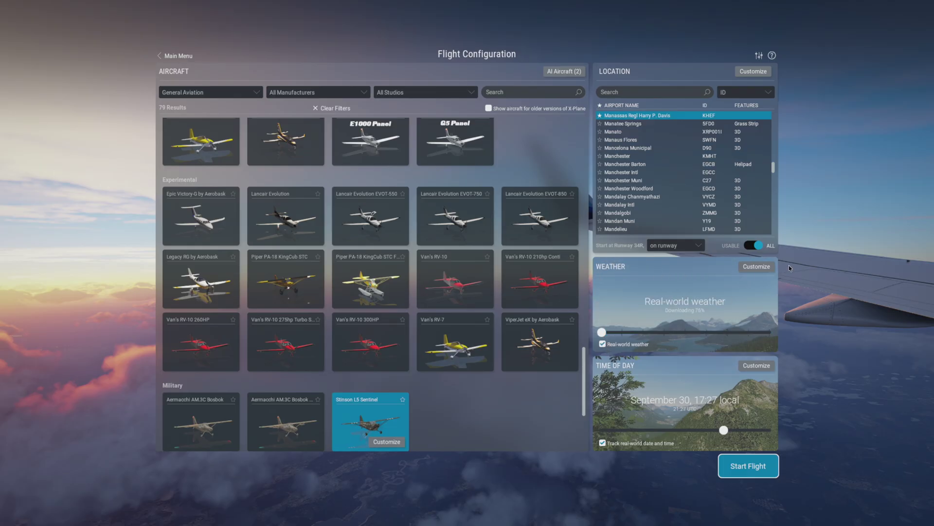
# Open the detailed weather settings, switch from real-world to manual weather, and add a cloud layer.
pyautogui.click(757, 266)
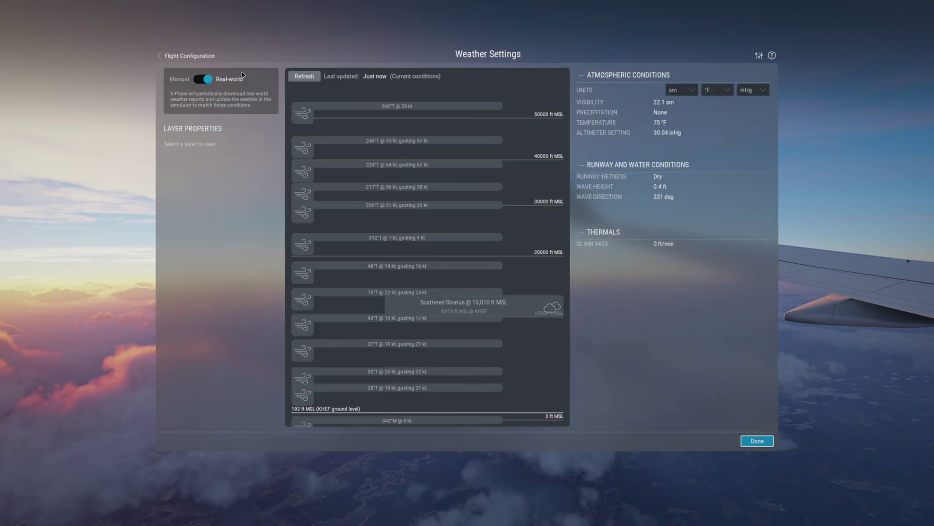
pyautogui.click(204, 82)
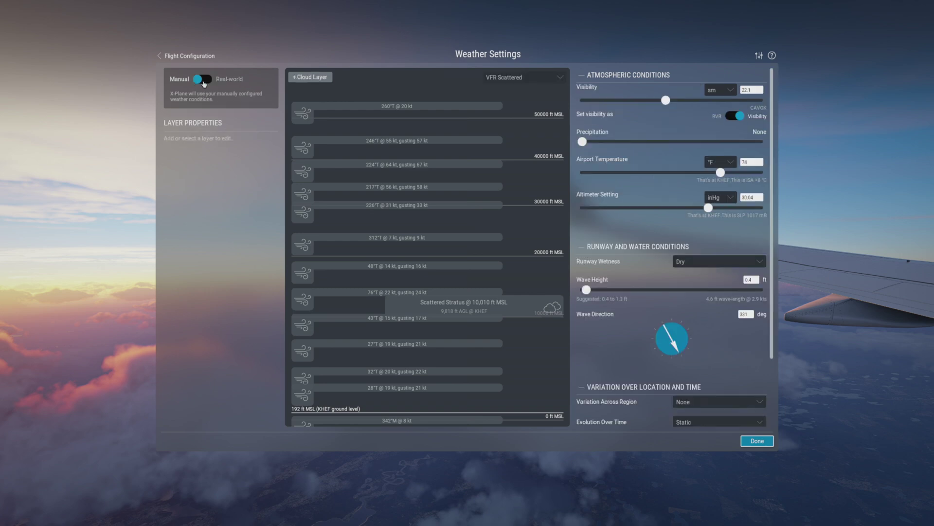
pyautogui.click(319, 78)
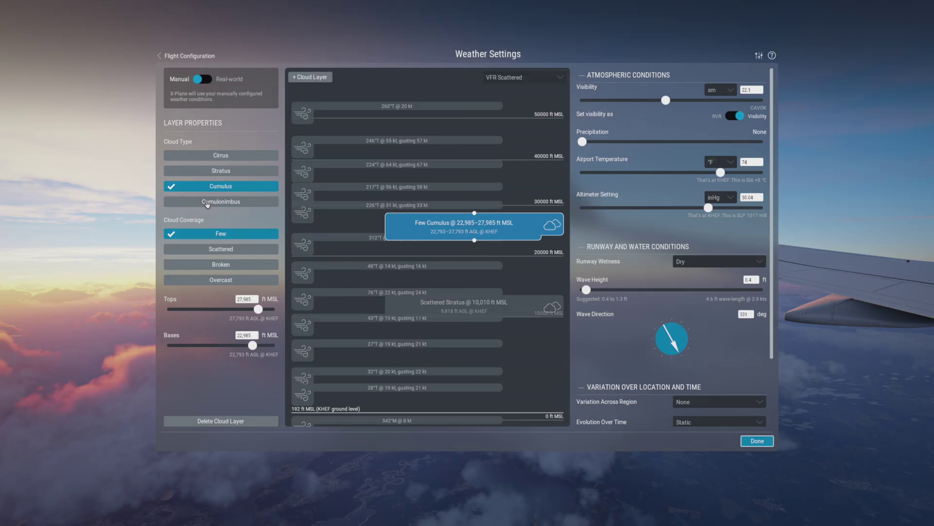
# Try Scattered, Broken and Overcast coverage on the cumulus layer, keep Overcast, and set its bases to 12,033 ft and tops to 23,545 ft MSL.
pyautogui.click(222, 250)
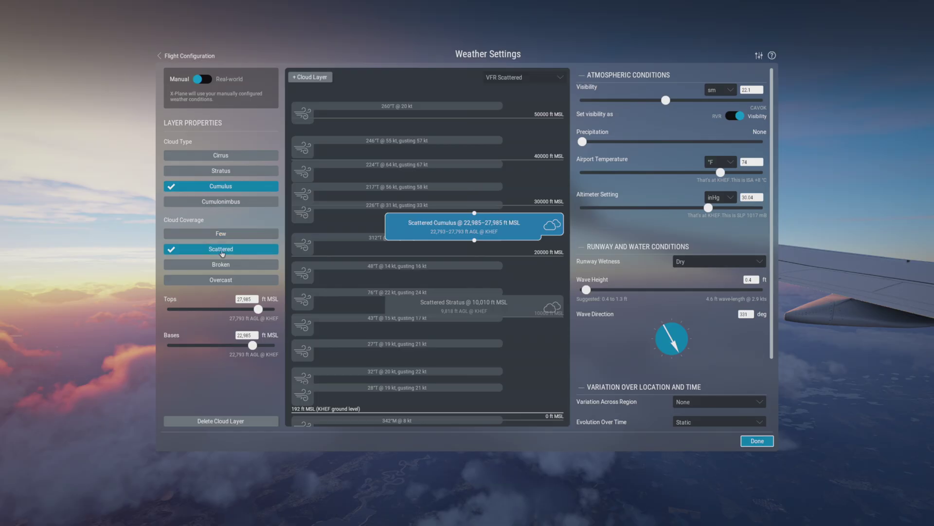
pyautogui.click(222, 266)
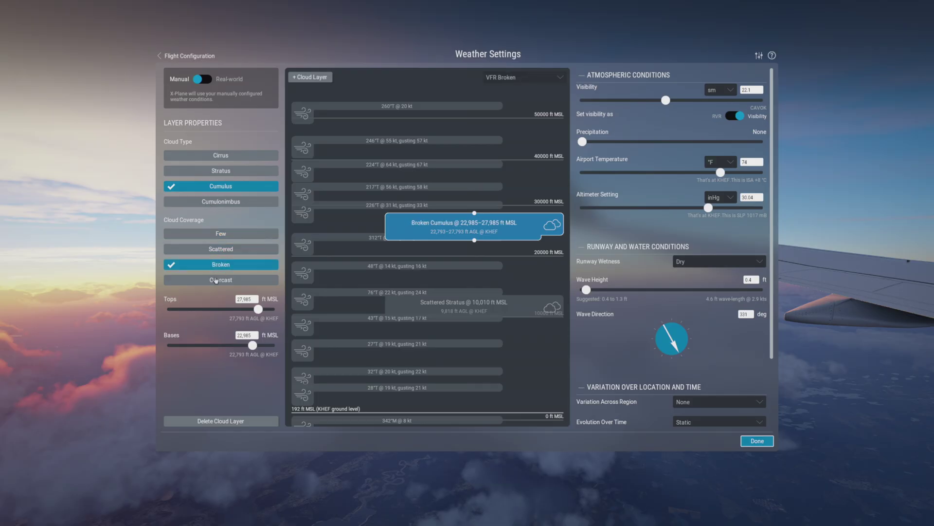
pyautogui.click(216, 277)
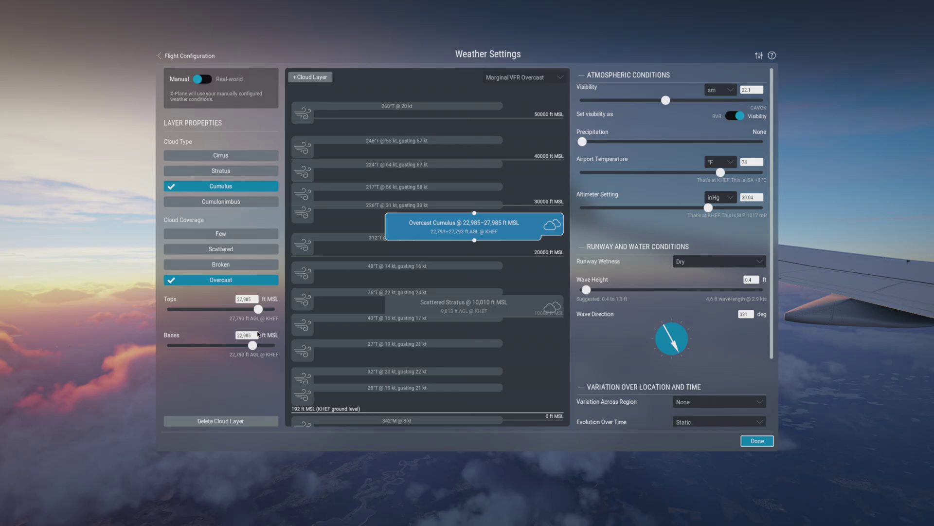
pyautogui.moveTo(252, 343); pyautogui.dragTo(202, 345)
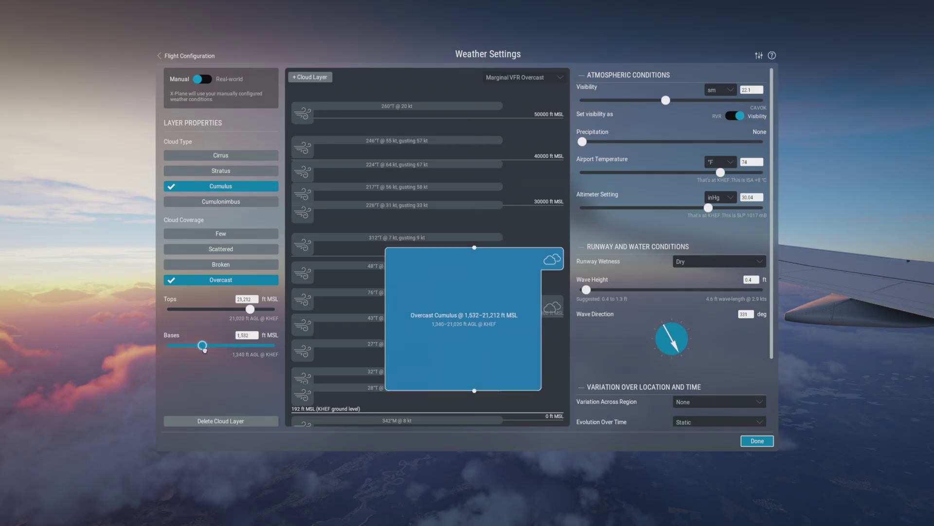
pyautogui.moveTo(250, 309); pyautogui.dragTo(256, 308)
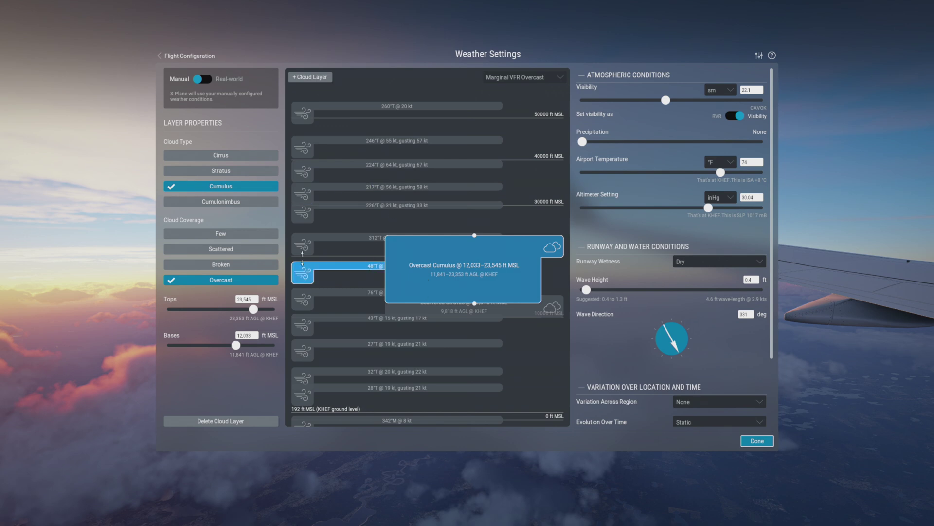
# Try Cirrus as the cloud type, then change the overcast layer to Cumulonimbus and place it at 2,321–38,871 ft MSL.
pyautogui.click(231, 156)
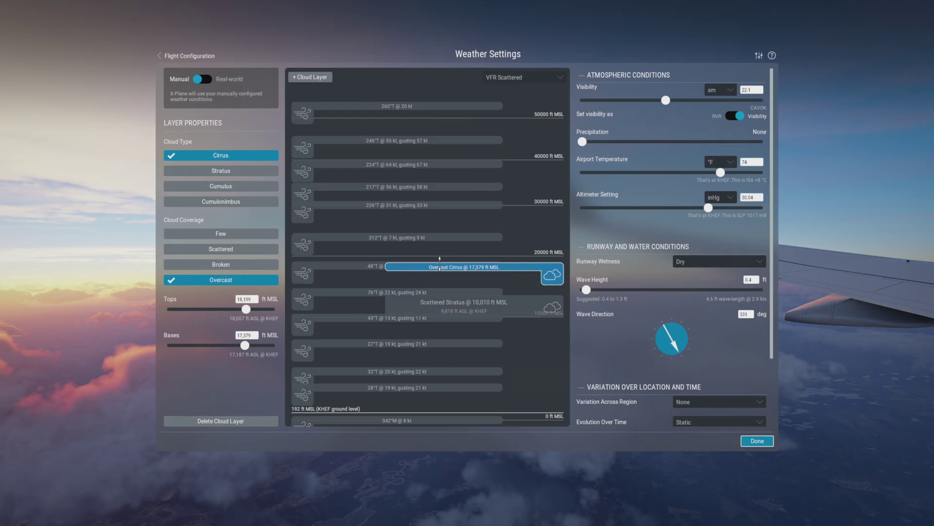
pyautogui.click(213, 202)
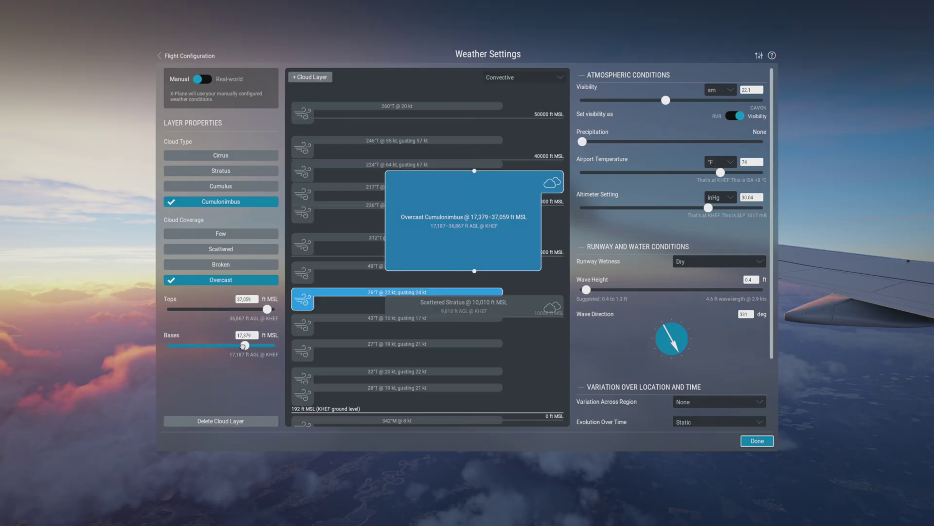
pyautogui.moveTo(245, 345)
pyautogui.mouseDown()
pyautogui.moveTo(193, 344)
pyautogui.moveTo(255, 344)
pyautogui.moveTo(228, 345)
pyautogui.mouseUp()
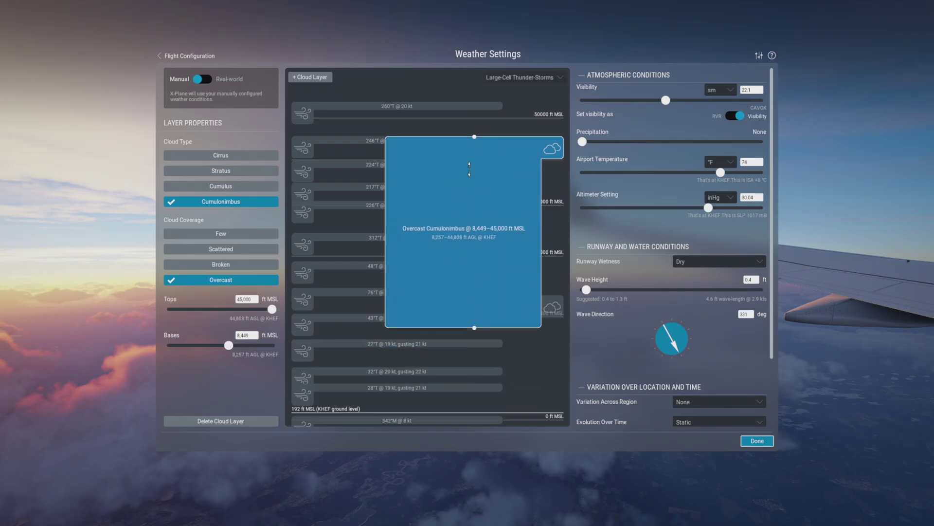
pyautogui.moveTo(470, 190); pyautogui.dragTo(384, 258)
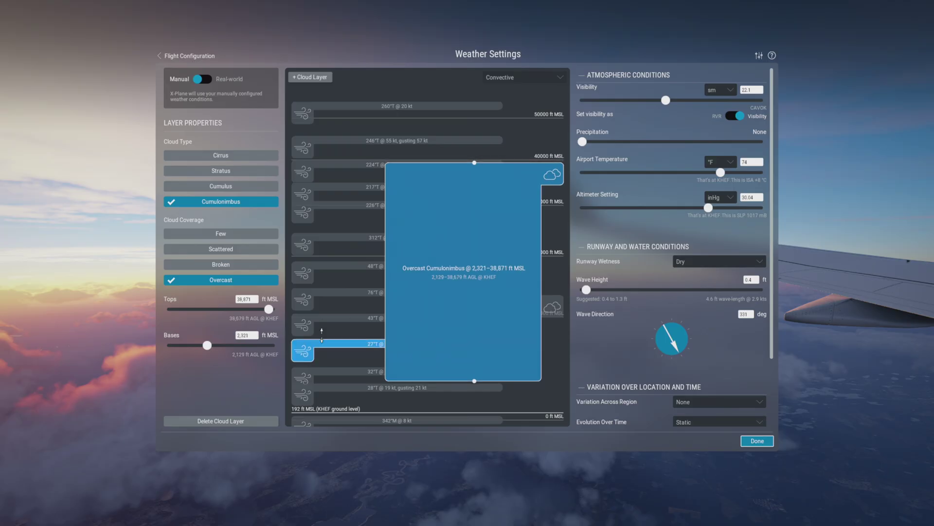
# Delete the 48°T wind layer below 20,000 ft and raise the cumulonimbus layer to 8,449–45,000 ft MSL.
pyautogui.click(326, 277)
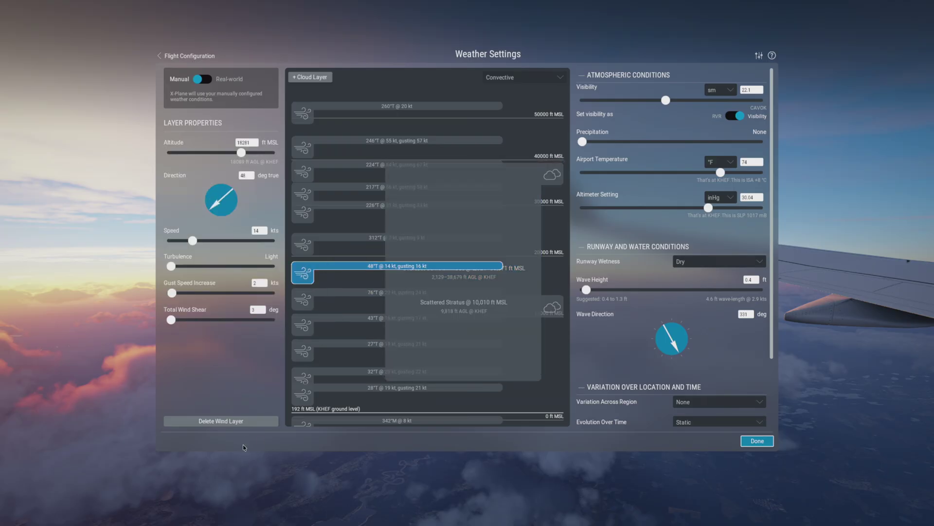
pyautogui.click(238, 421)
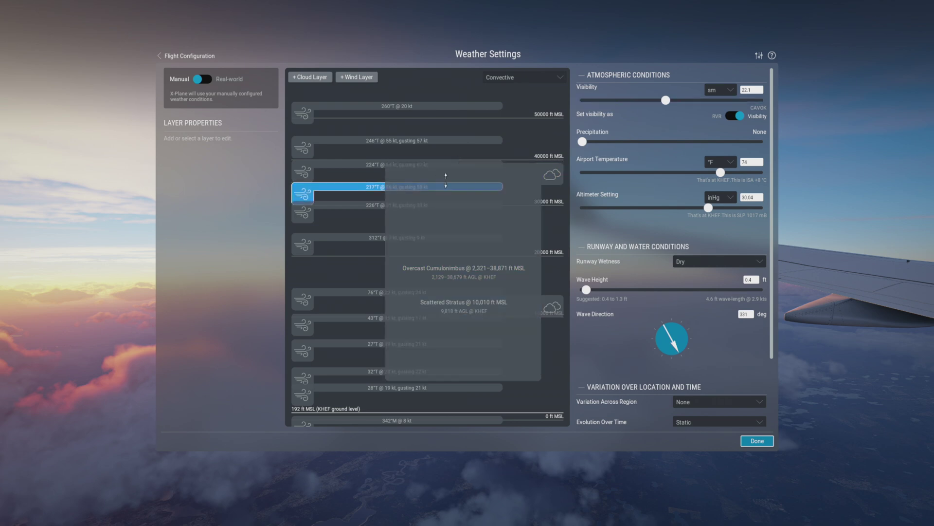
pyautogui.moveTo(470, 178); pyautogui.dragTo(471, 152)
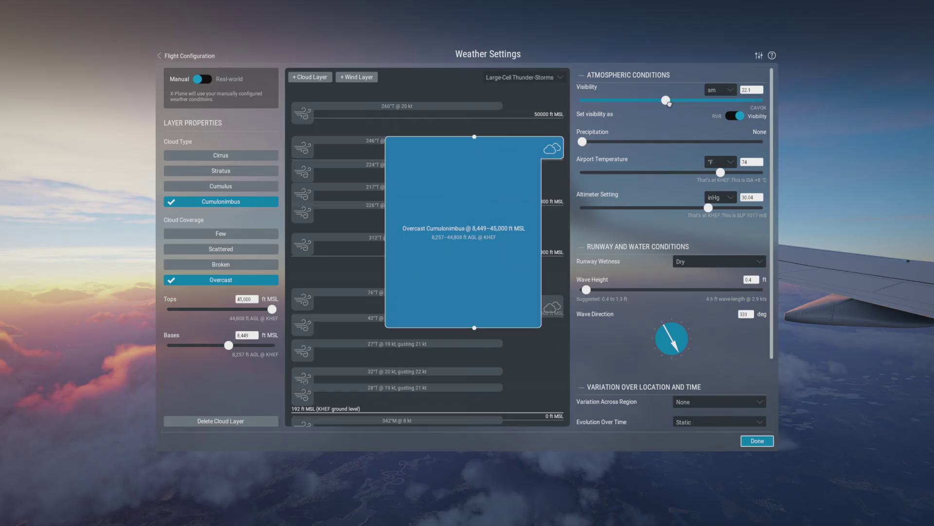
# Set visibility to 5.4 sm, precipitation to Moderate, airport temperature to -11 °F and the altimeter setting to 29.21 inHg.
pyautogui.moveTo(666, 100); pyautogui.dragTo(622, 99)
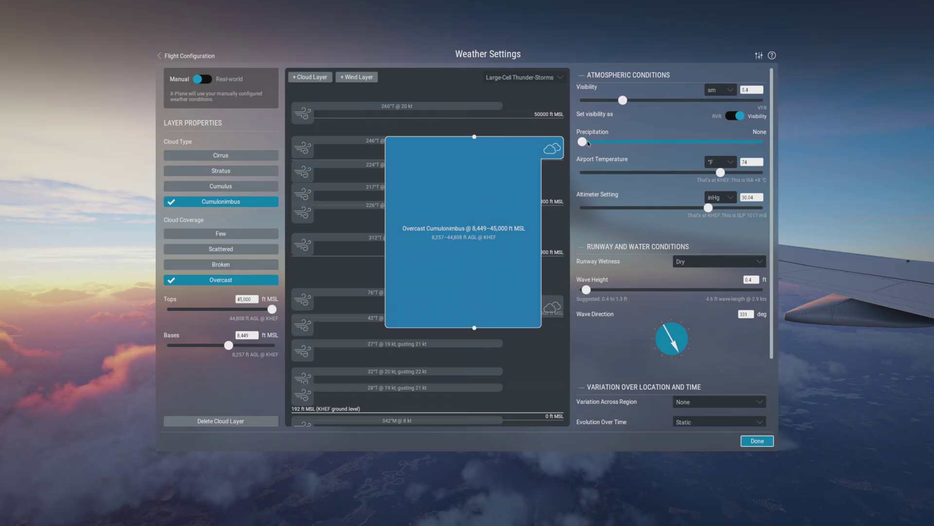
pyautogui.moveTo(588, 144); pyautogui.dragTo(672, 142)
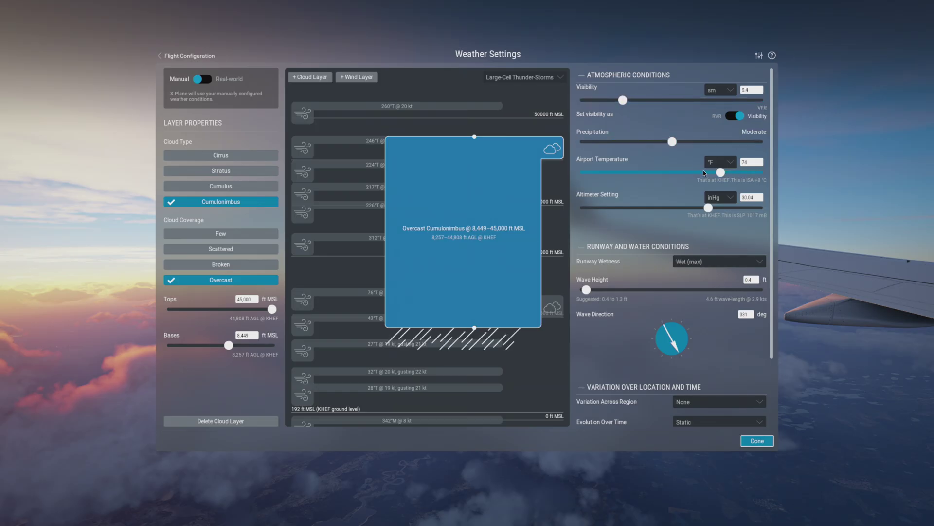
pyautogui.moveTo(704, 172); pyautogui.dragTo(670, 173)
pyautogui.moveTo(712, 213); pyautogui.dragTo(682, 208)
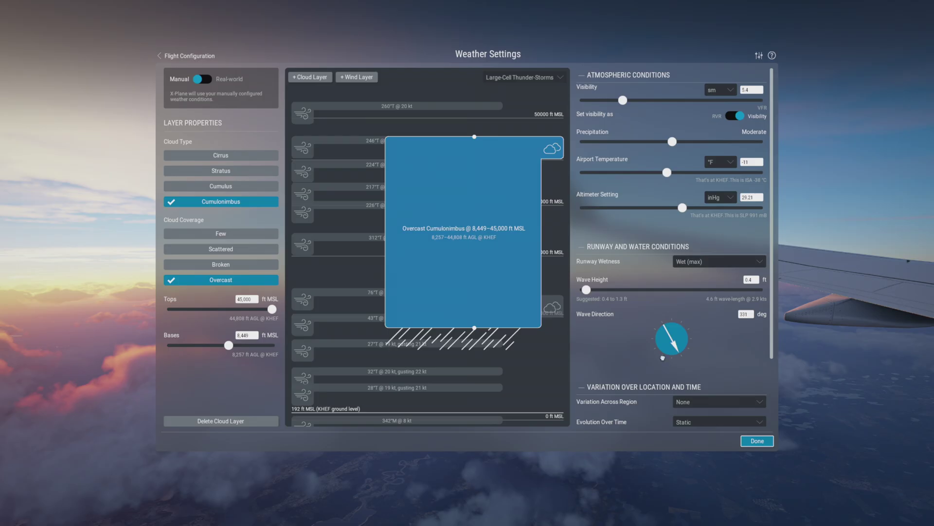
# Set the weather's evolution over time to Deteriorating and choose an option for variation across region.
pyautogui.scroll(-3, 671, 359)
pyautogui.scroll(-3, 684, 359)
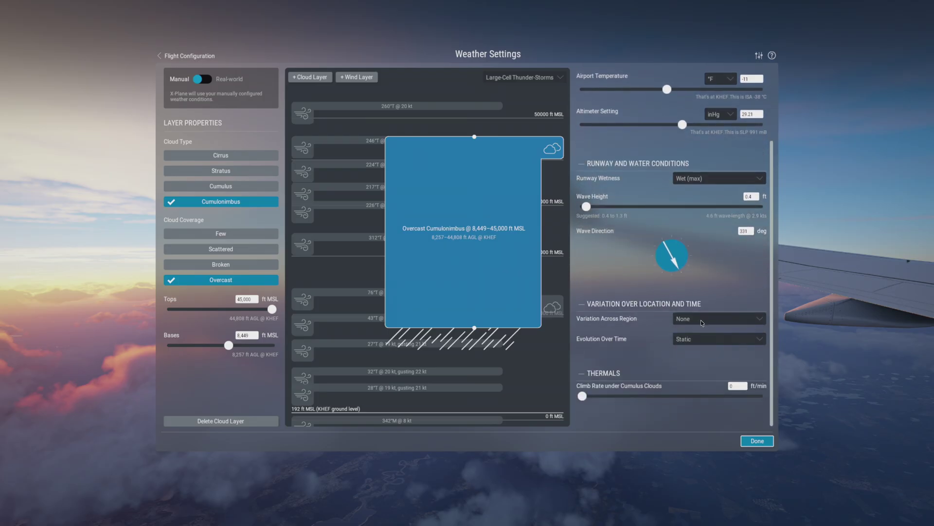
pyautogui.click(694, 335)
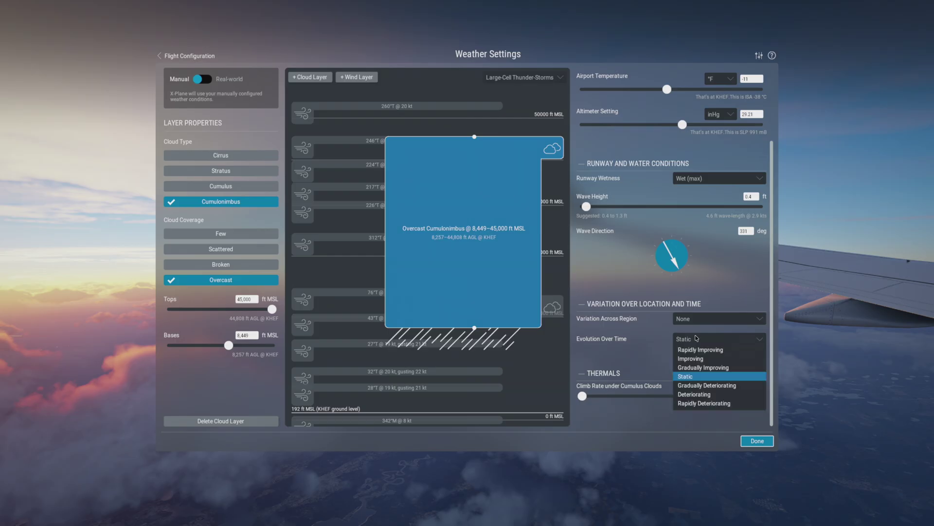
pyautogui.click(703, 395)
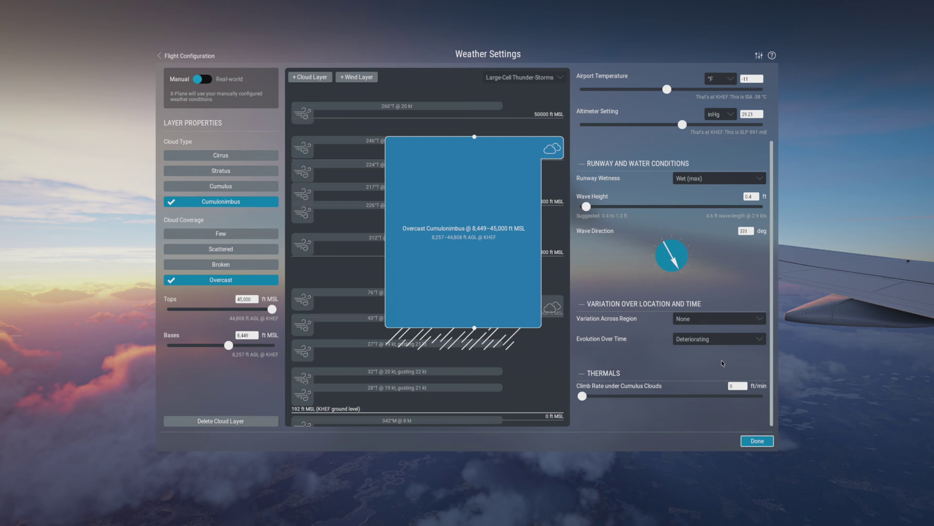
pyautogui.click(738, 322)
pyautogui.click(726, 347)
# Switch the weather back to real-world, refresh the downloaded conditions, and return to the flight configuration.
pyautogui.click(209, 79)
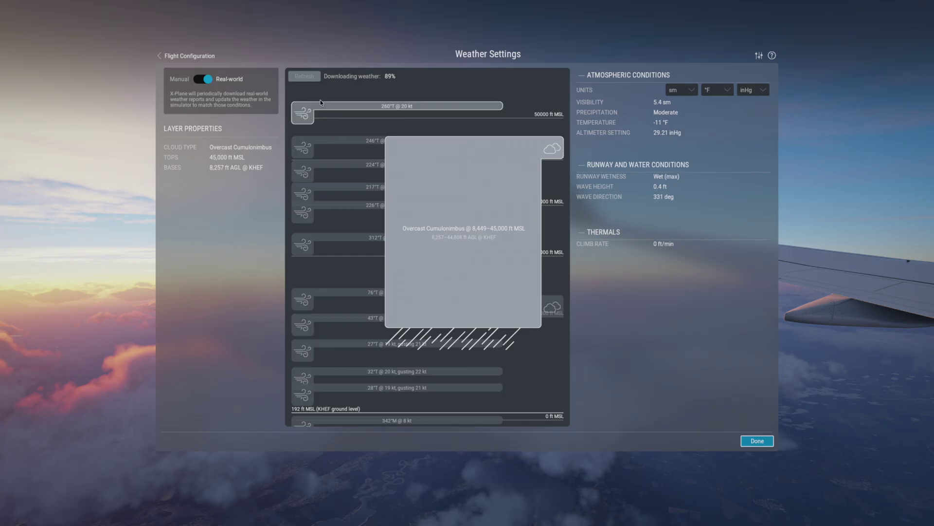
pyautogui.click(305, 79)
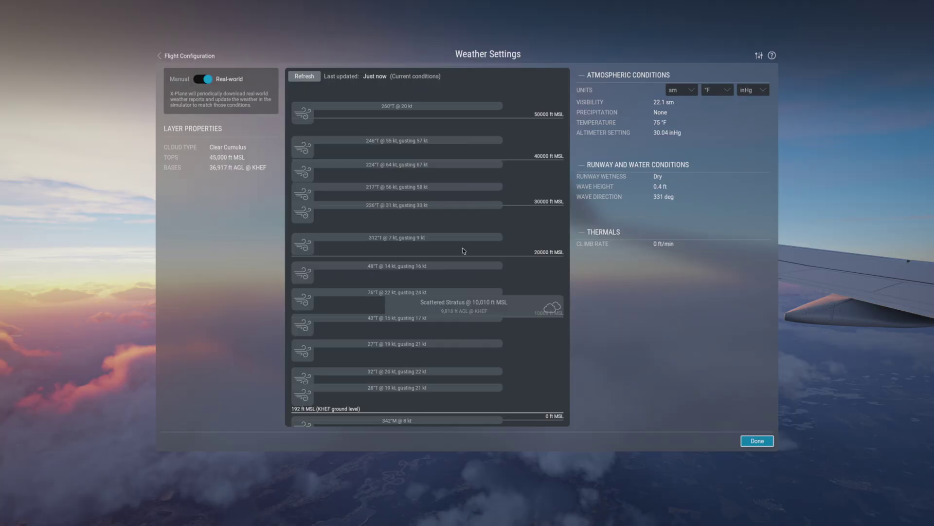
pyautogui.click(753, 441)
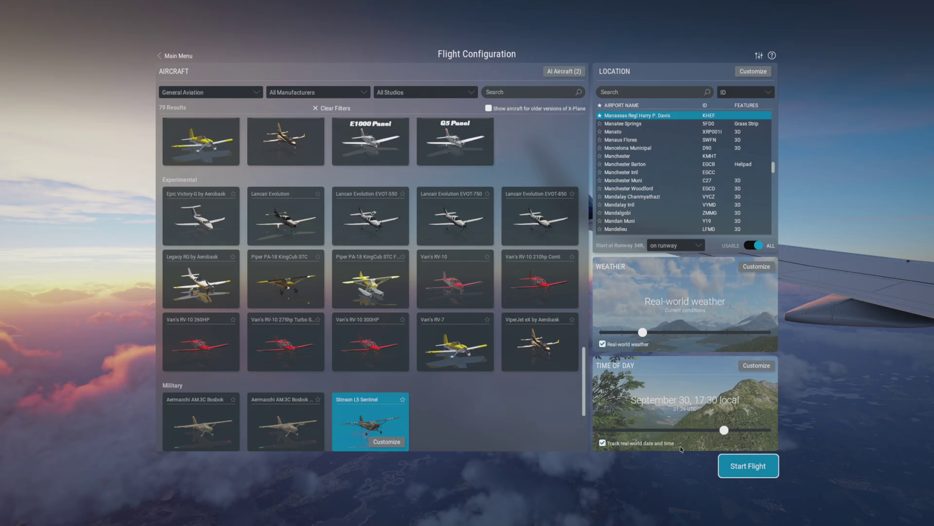
# Stop tracking real-world date and time and move the time of day to 5:30 local.
pyautogui.click(603, 443)
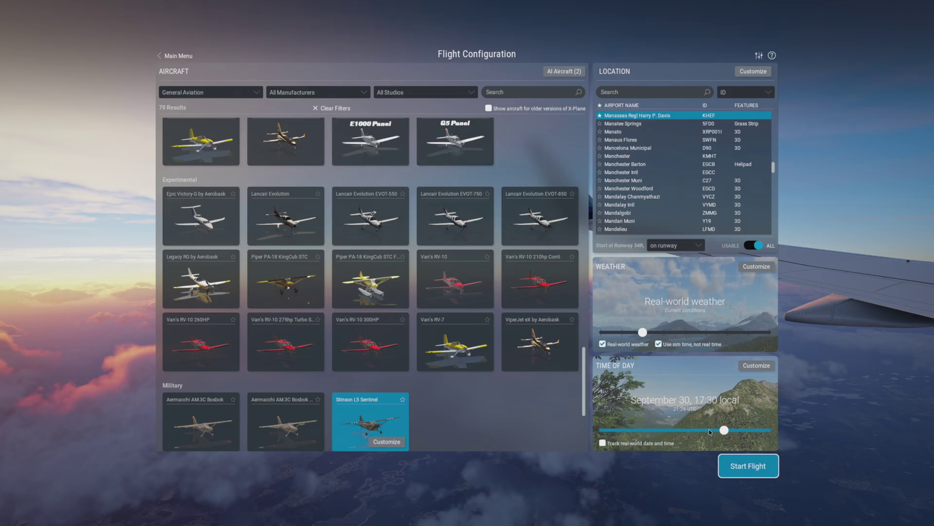
pyautogui.moveTo(721, 432); pyautogui.dragTo(670, 431)
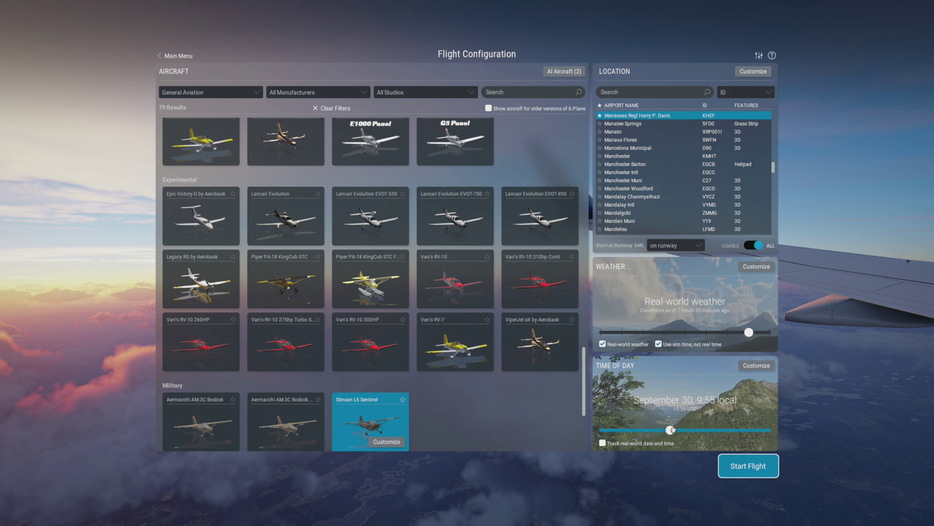
pyautogui.moveTo(672, 430); pyautogui.dragTo(639, 429)
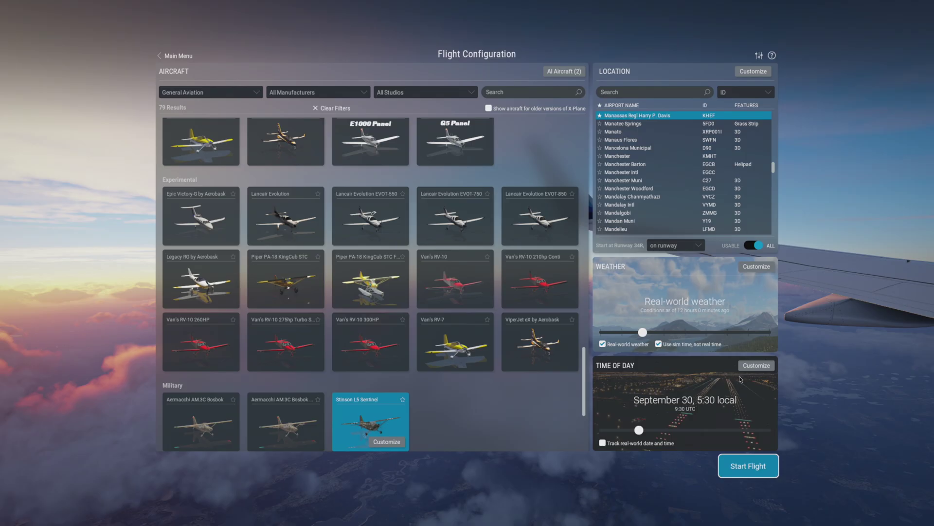
# Customize the flight's date and time to July 4 with the hour set to 18.
pyautogui.click(756, 365)
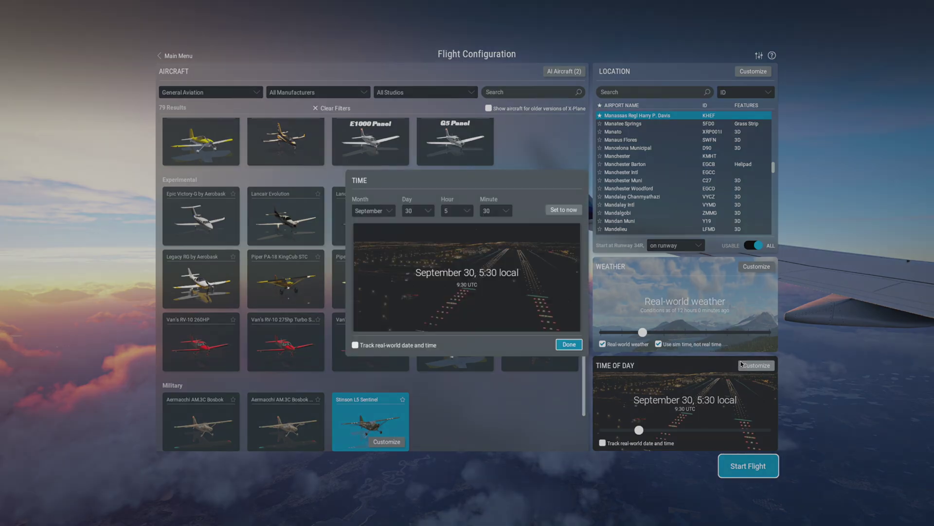
pyautogui.click(387, 210)
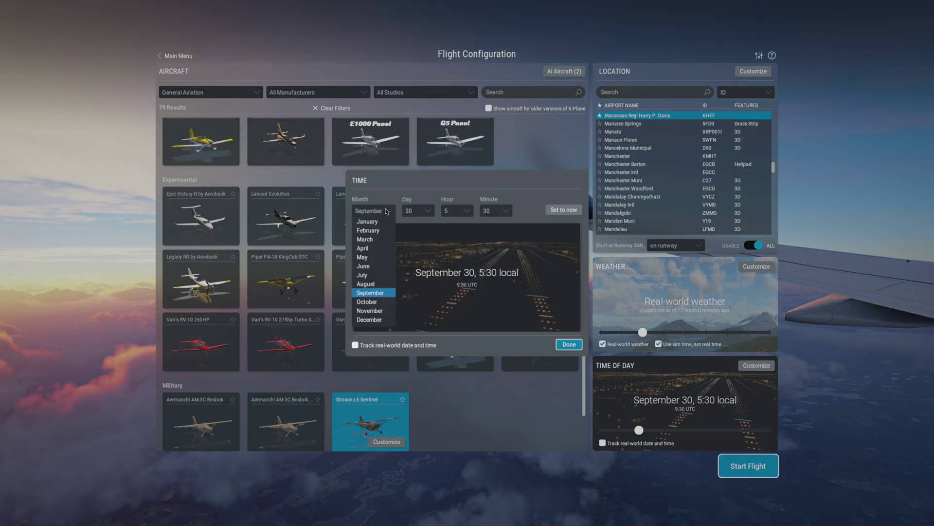
pyautogui.click(384, 275)
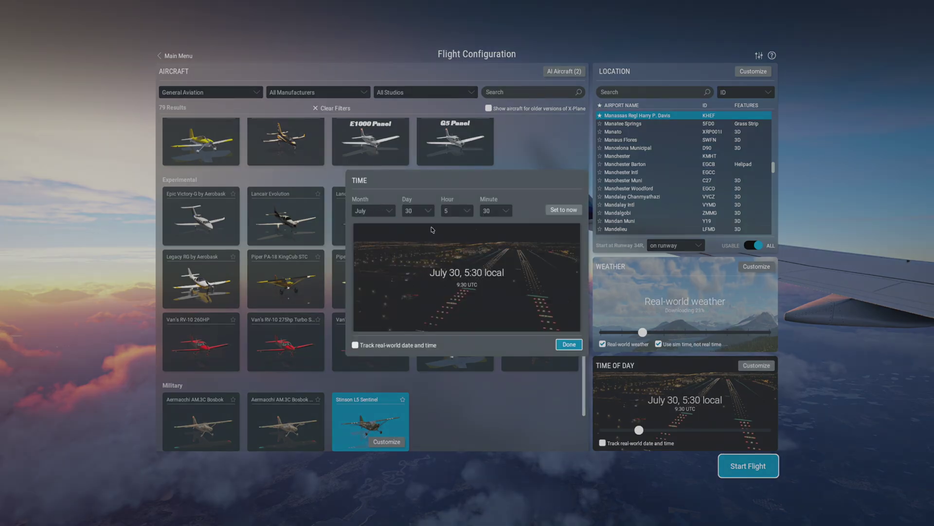
pyautogui.click(420, 211)
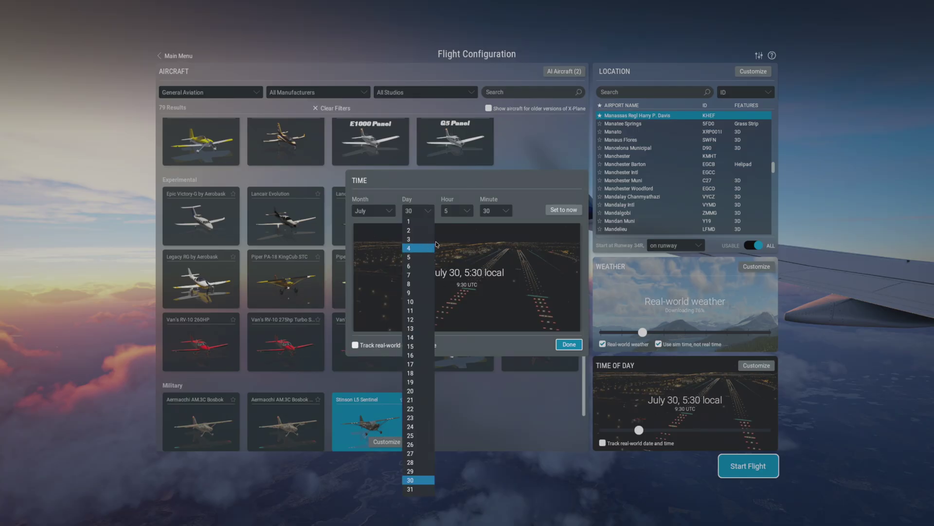
pyautogui.click(421, 246)
pyautogui.click(467, 212)
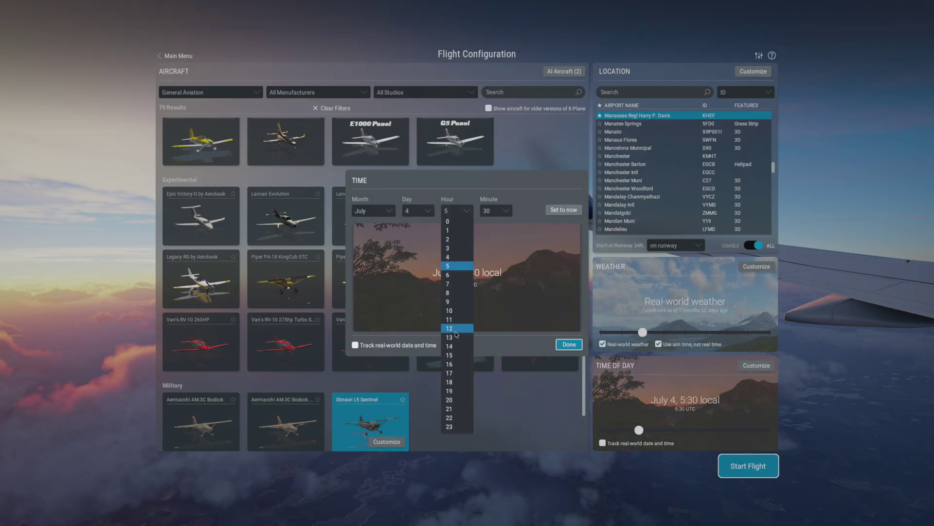
pyautogui.click(457, 381)
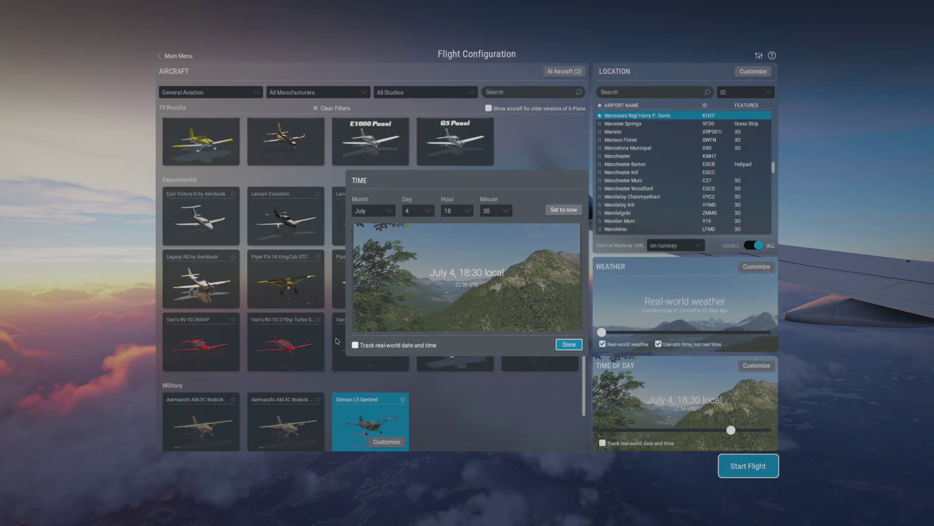
# Re-enable tracking of the real-world date and time and close the time settings.
pyautogui.click(354, 345)
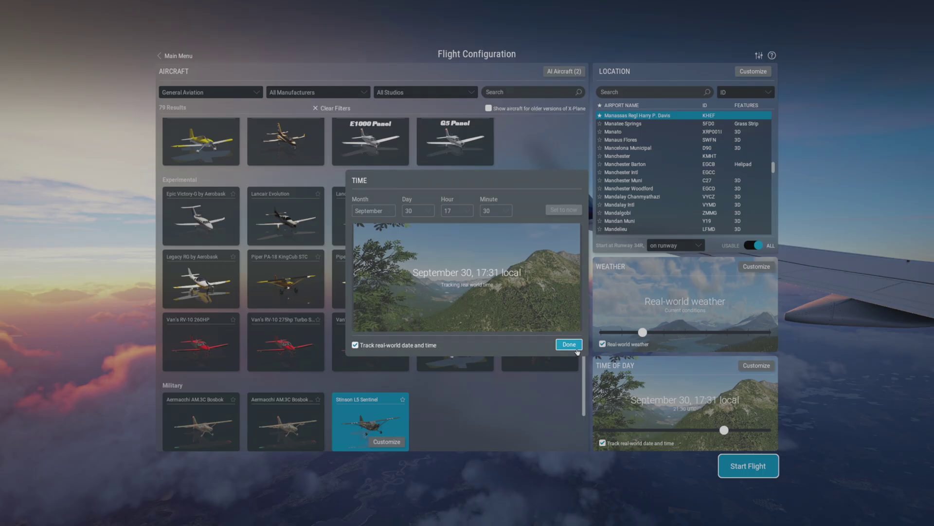
pyautogui.click(577, 348)
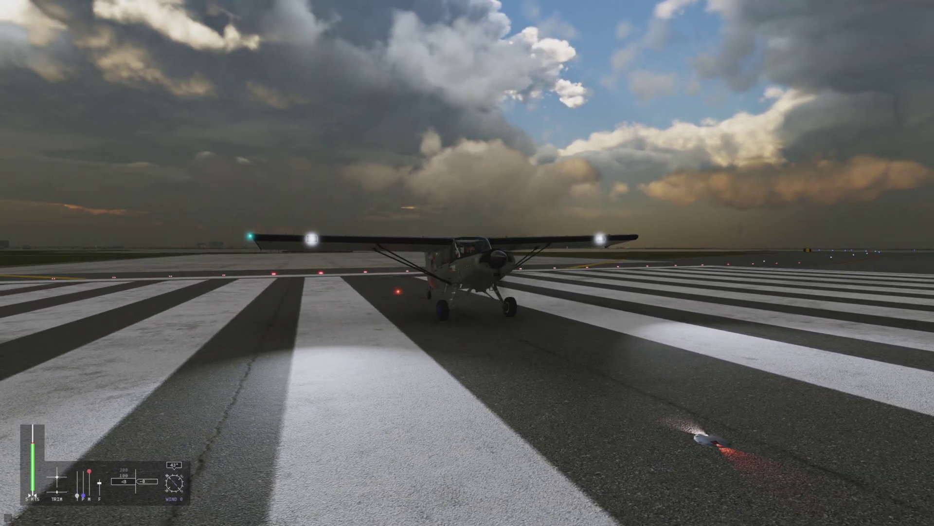
# Switch from the external aircraft view to the cockpit view.
pyautogui.hotkey('shift', '9')
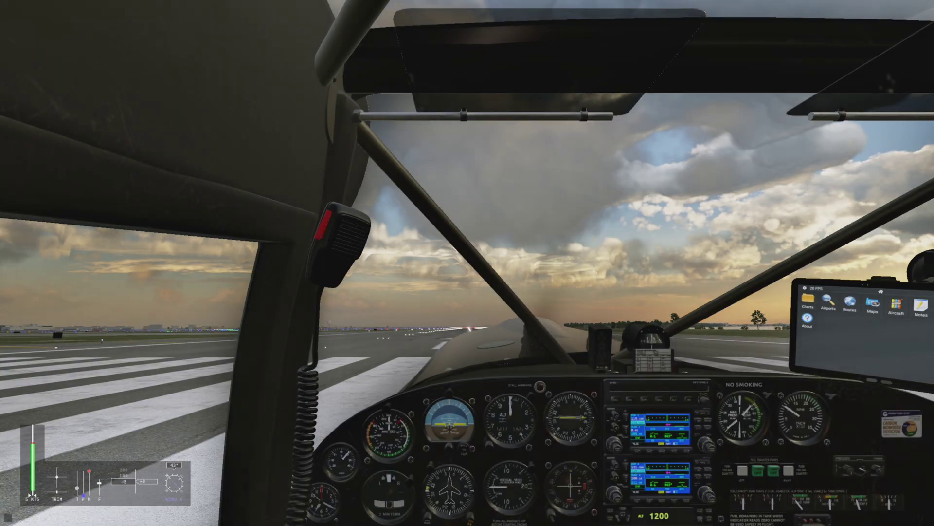